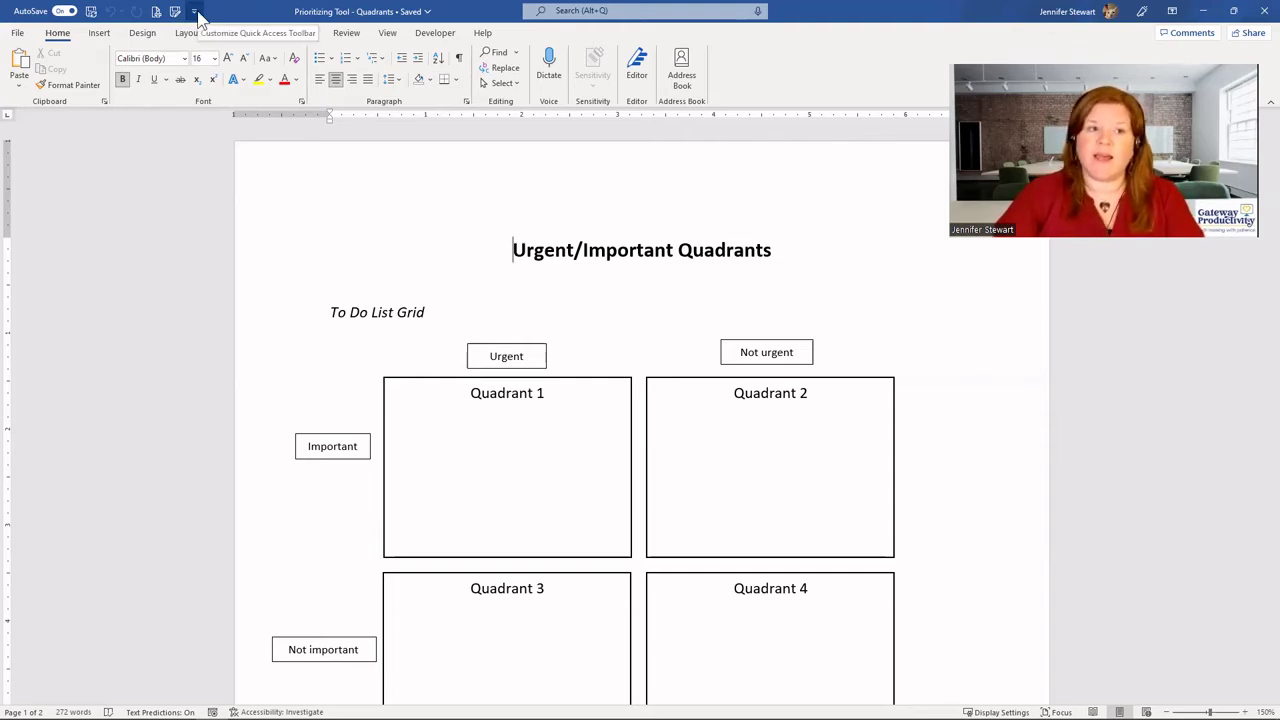
# - Move Word's Quick Access Toolbar out of the title bar to below the ribbon
pyautogui.rightClick(129, 21)
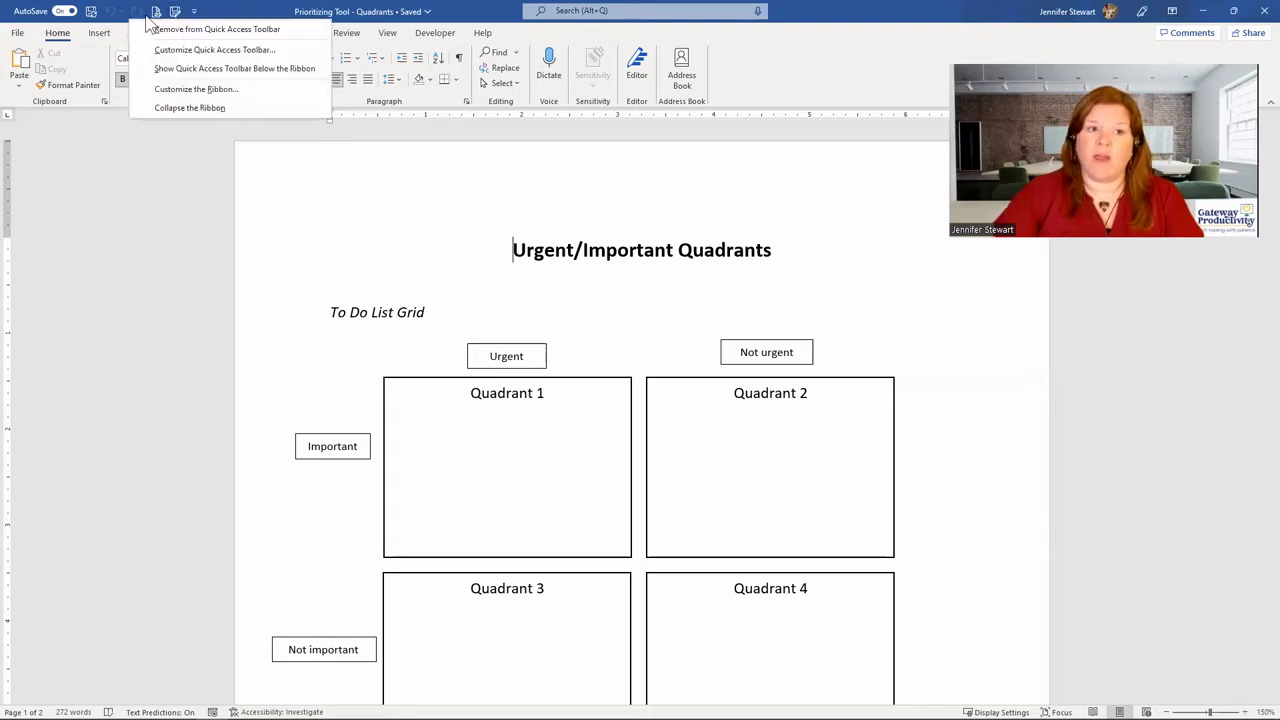
pyautogui.click(277, 11)
pyautogui.rightClick(276, 11)
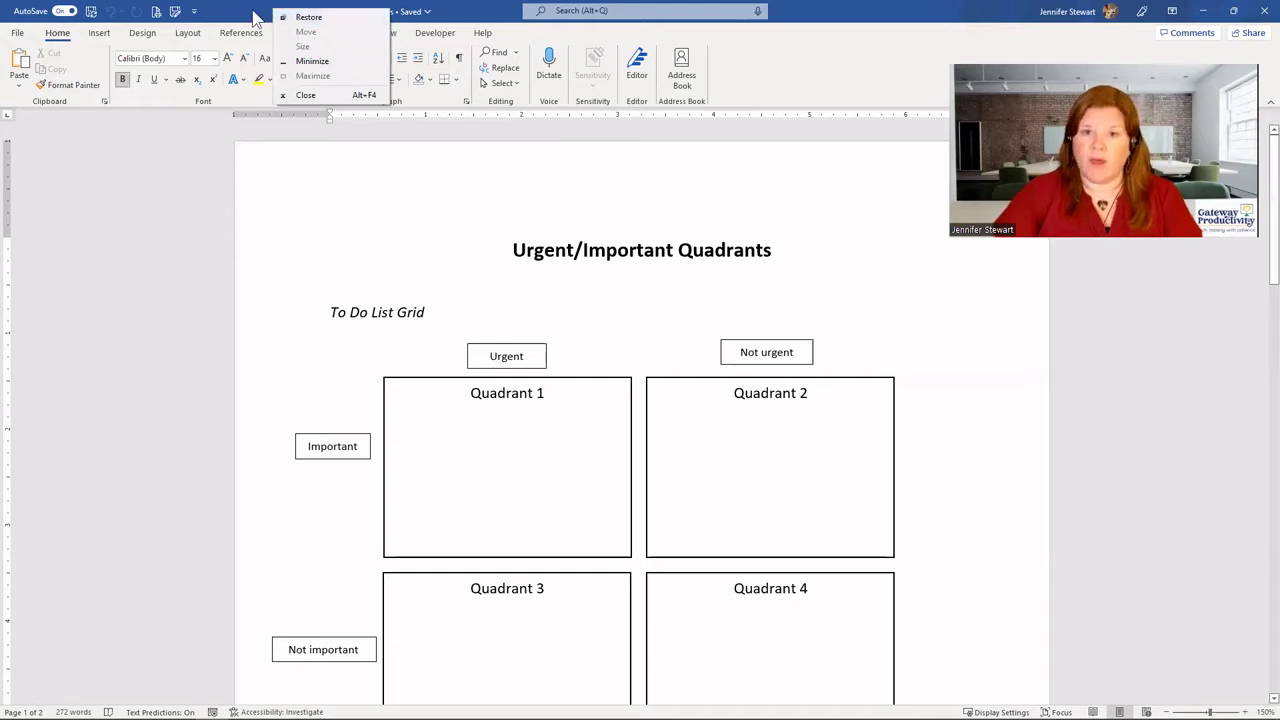
pyautogui.click(254, 14)
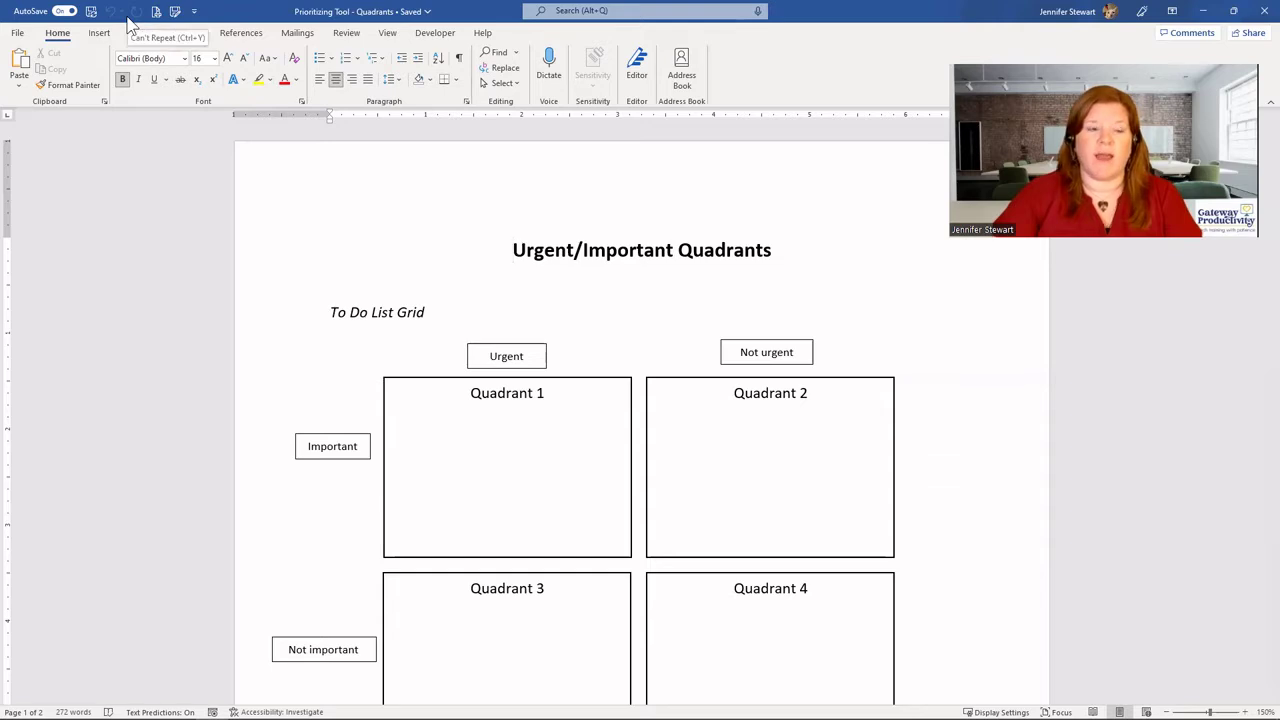
pyautogui.rightClick(128, 24)
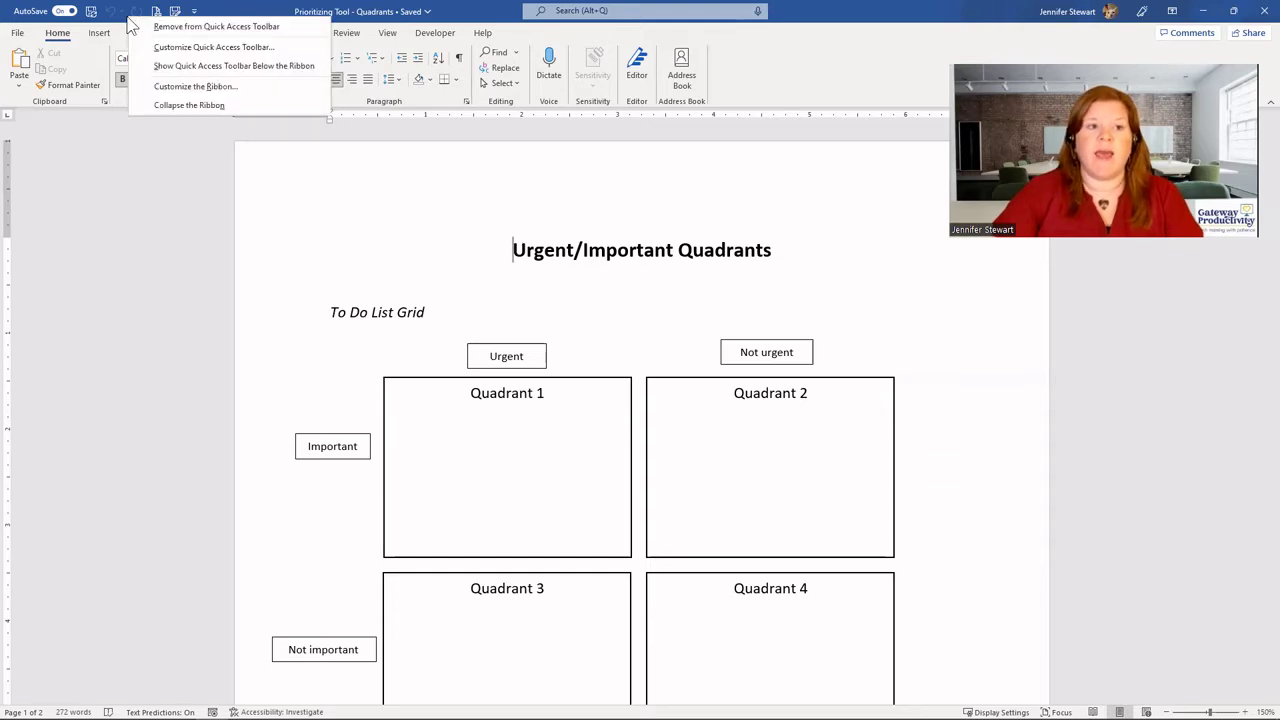
pyautogui.click(268, 64)
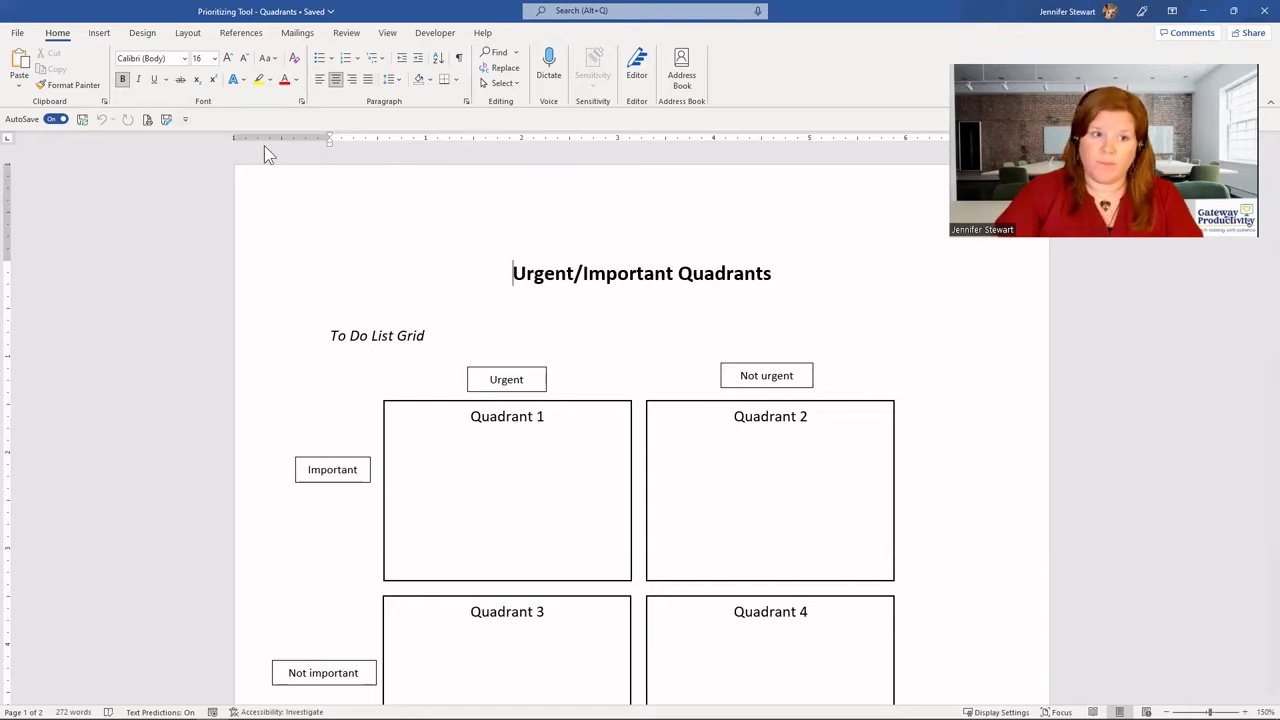
# - Put the Quick Access Toolbar back in the title bar above the ribbon
pyautogui.rightClick(116, 127)
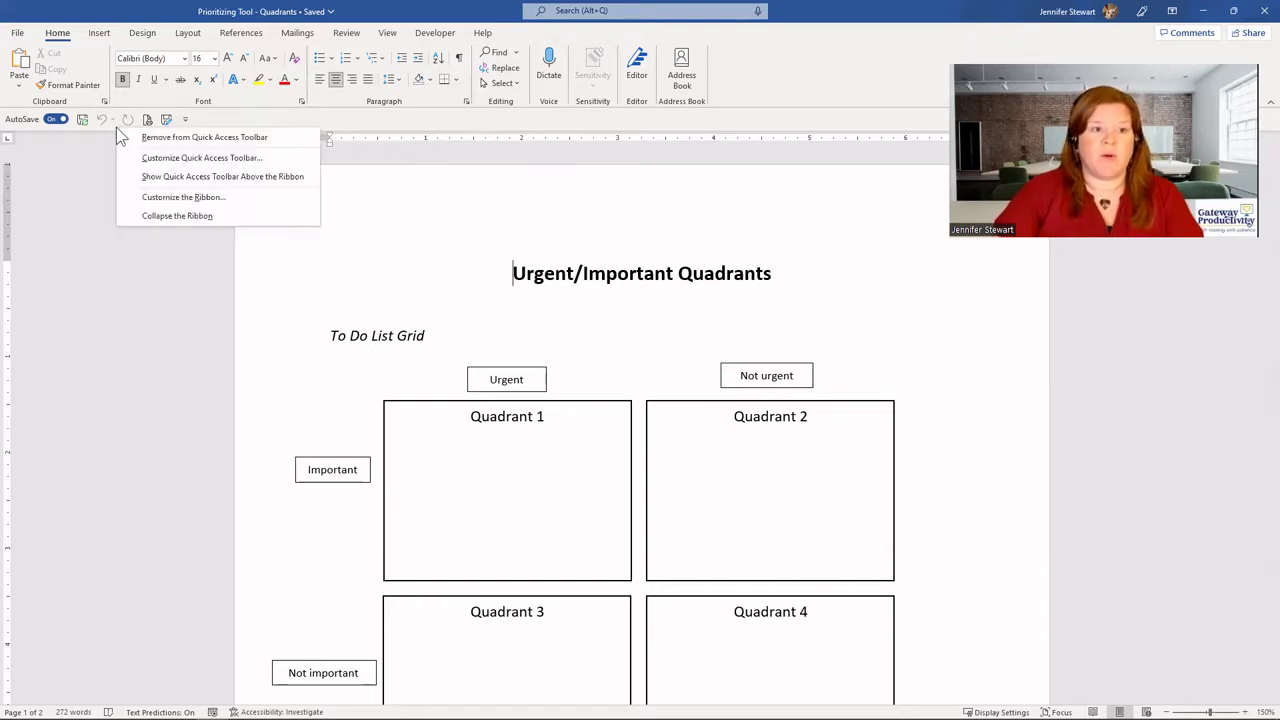
pyautogui.click(260, 176)
pyautogui.rightClick(131, 15)
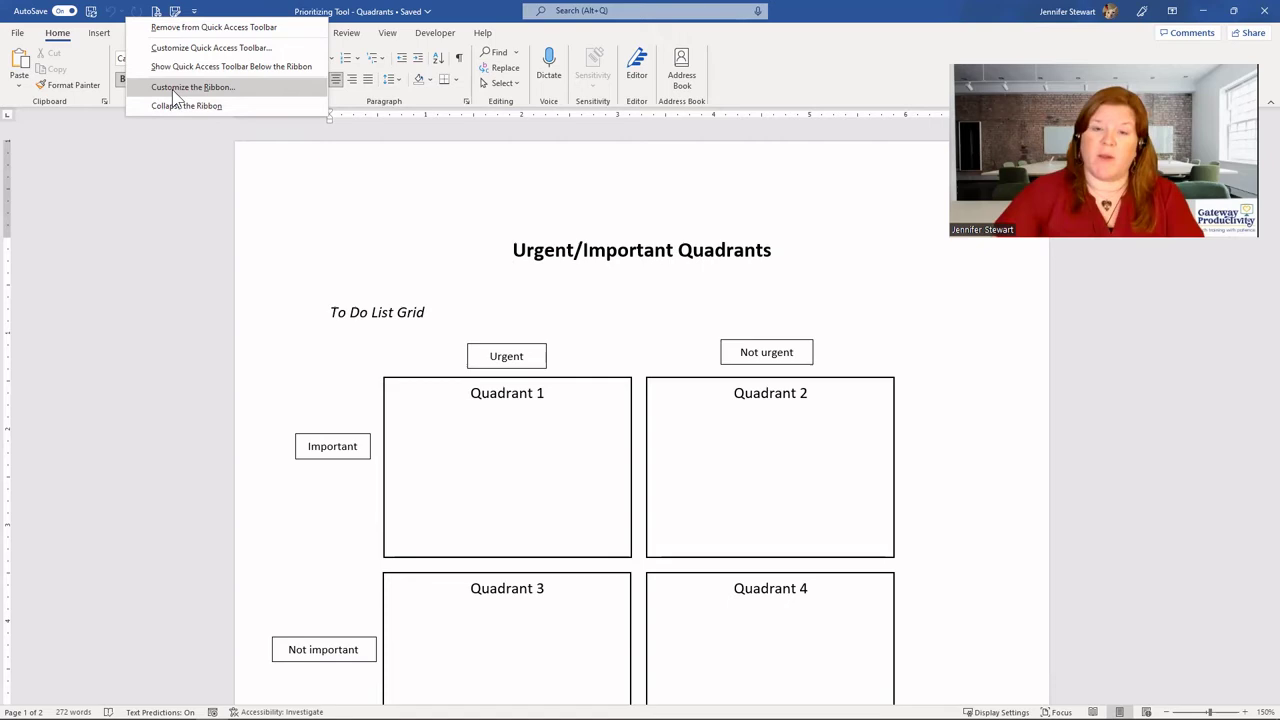
pyautogui.click(238, 12)
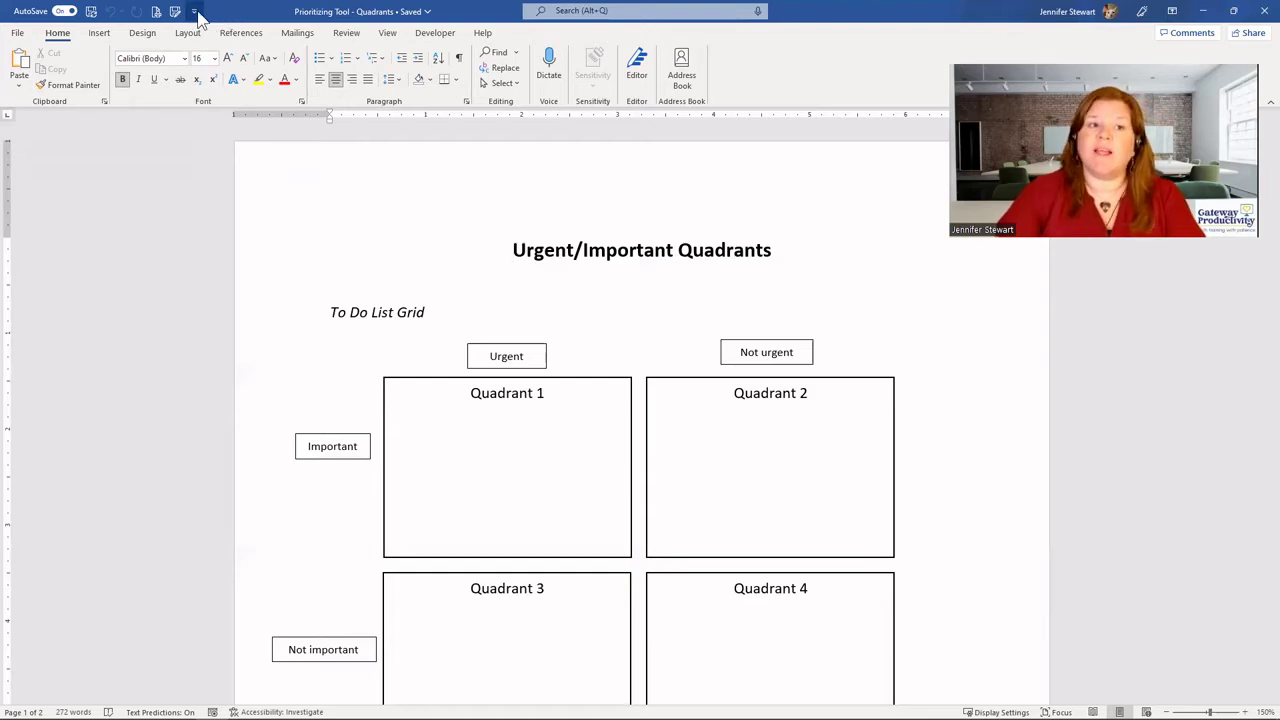
pyautogui.click(194, 12)
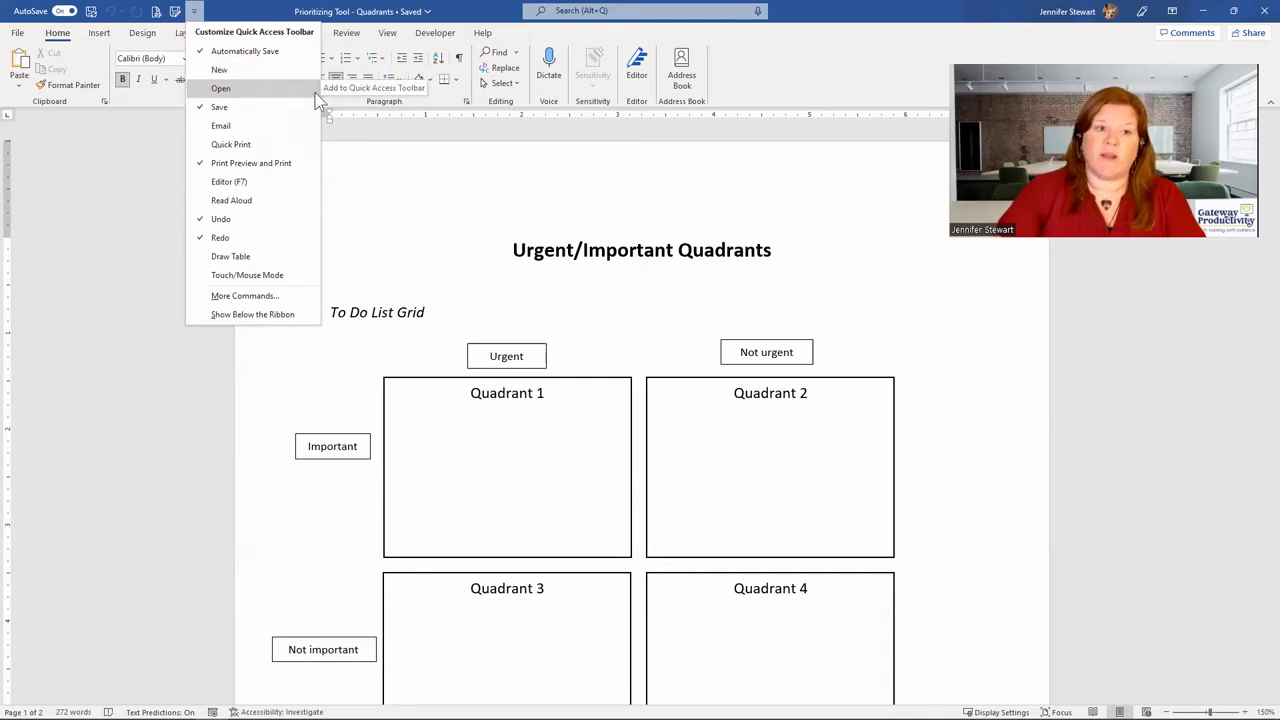
pyautogui.click(243, 91)
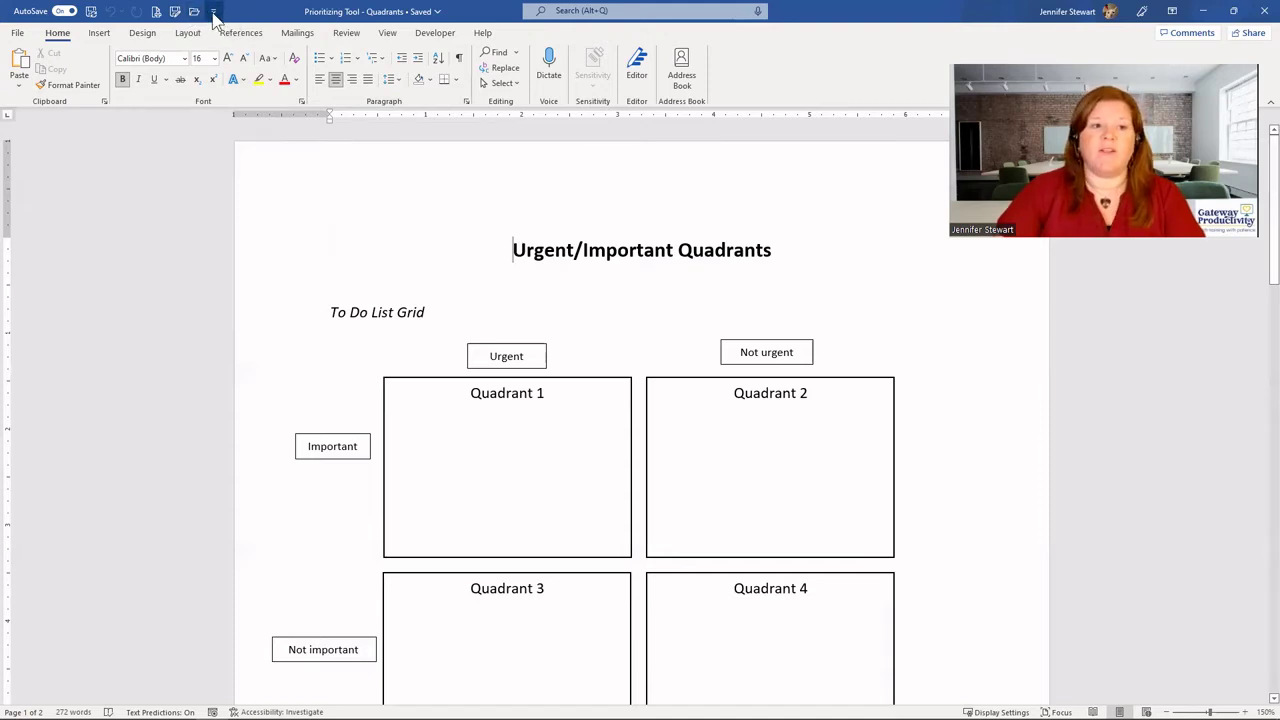
pyautogui.click(213, 11)
pyautogui.click(241, 88)
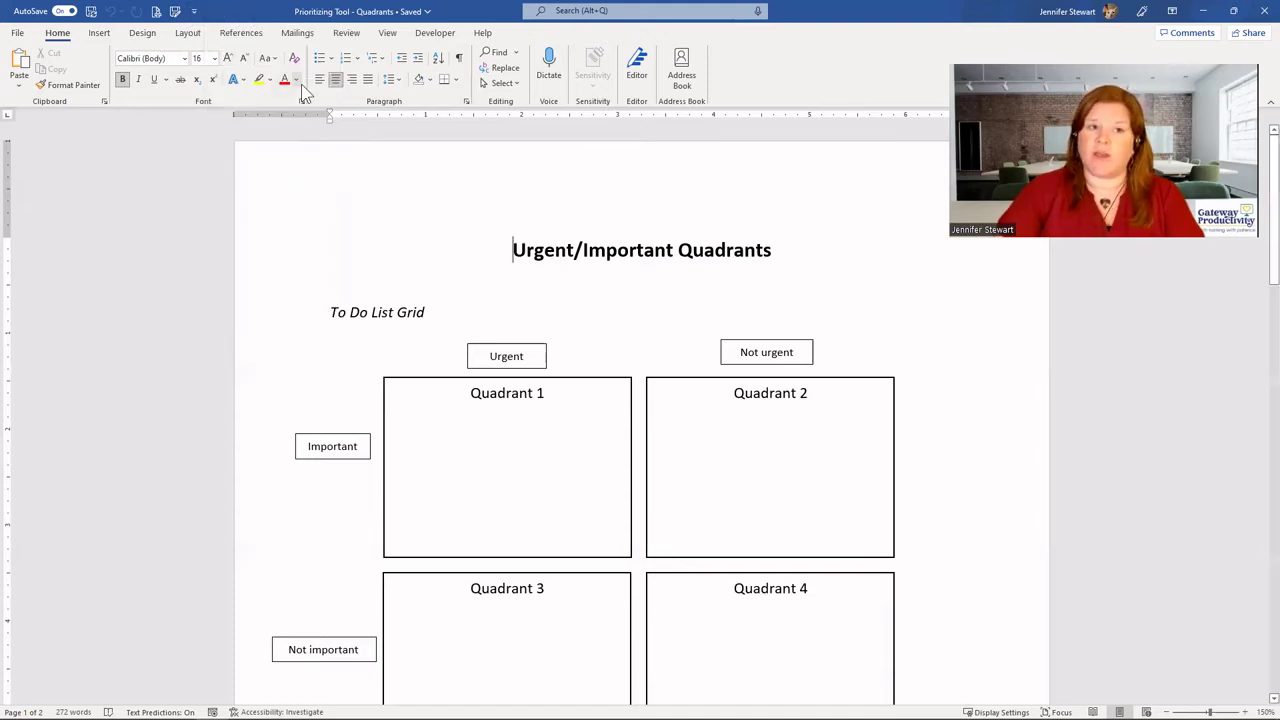
pyautogui.rightClick(130, 16)
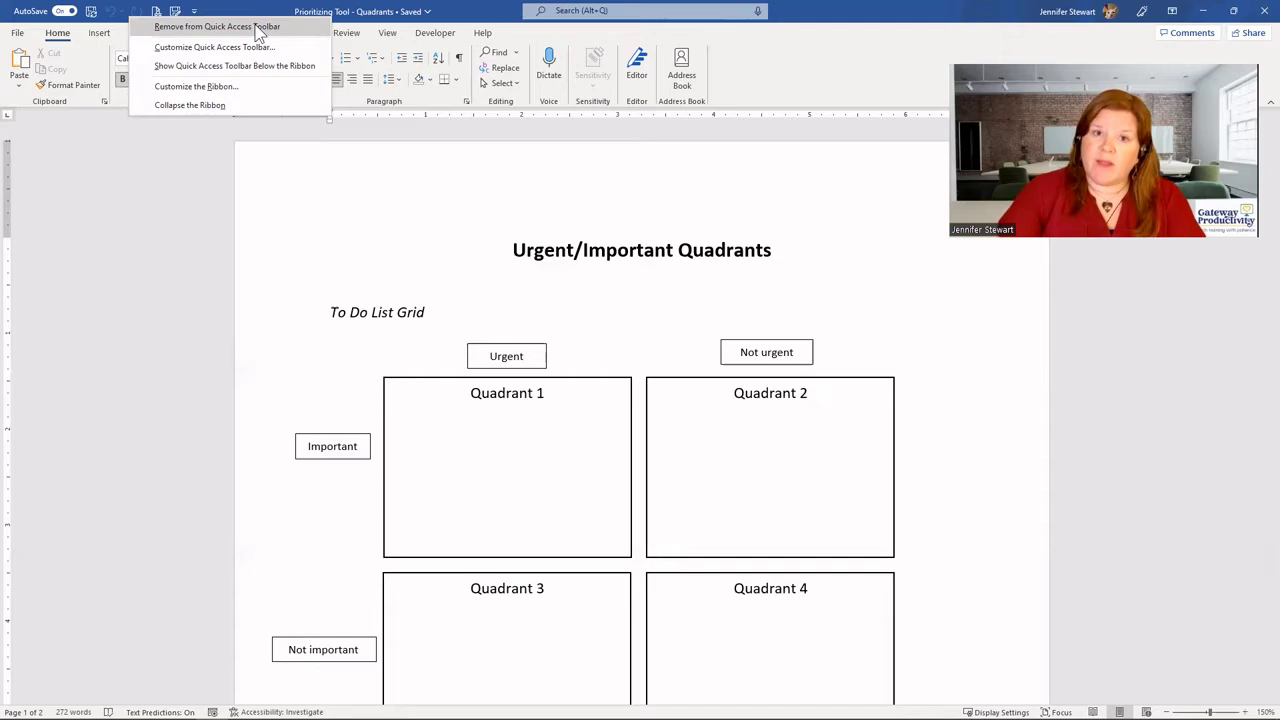
pyautogui.click(194, 11)
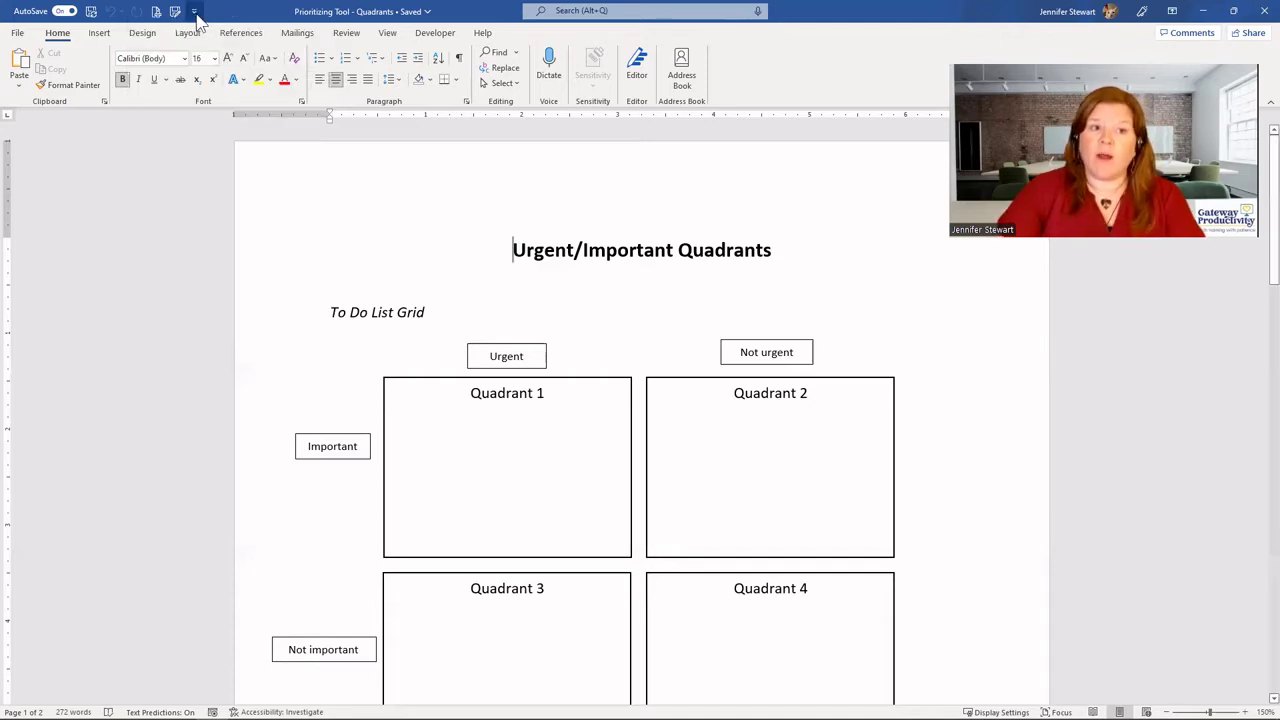
pyautogui.click(194, 11)
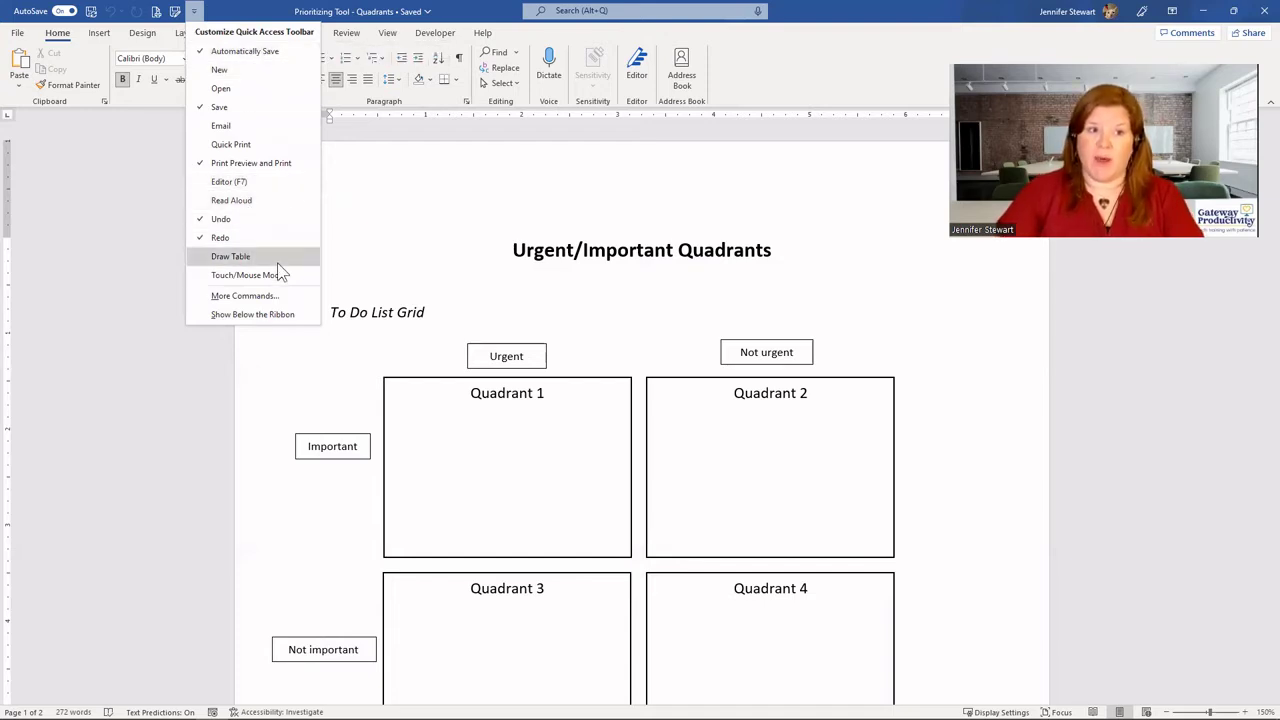
pyautogui.click(230, 14)
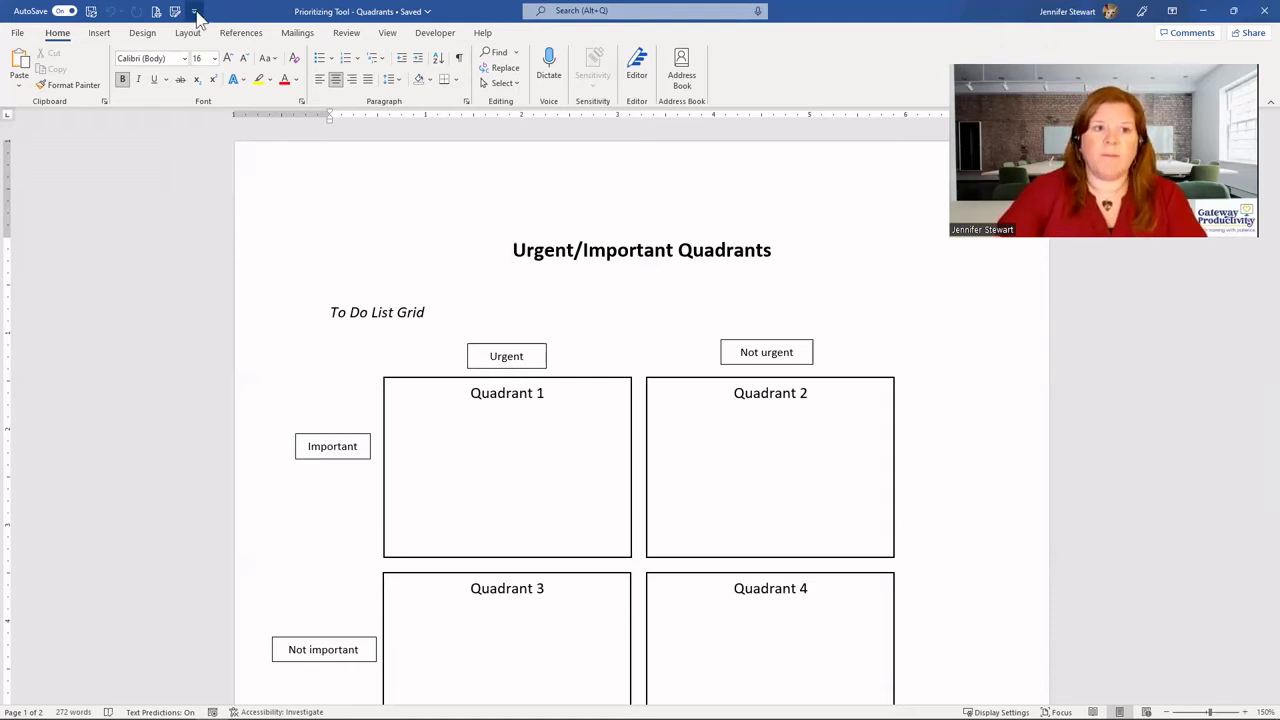
pyautogui.click(196, 14)
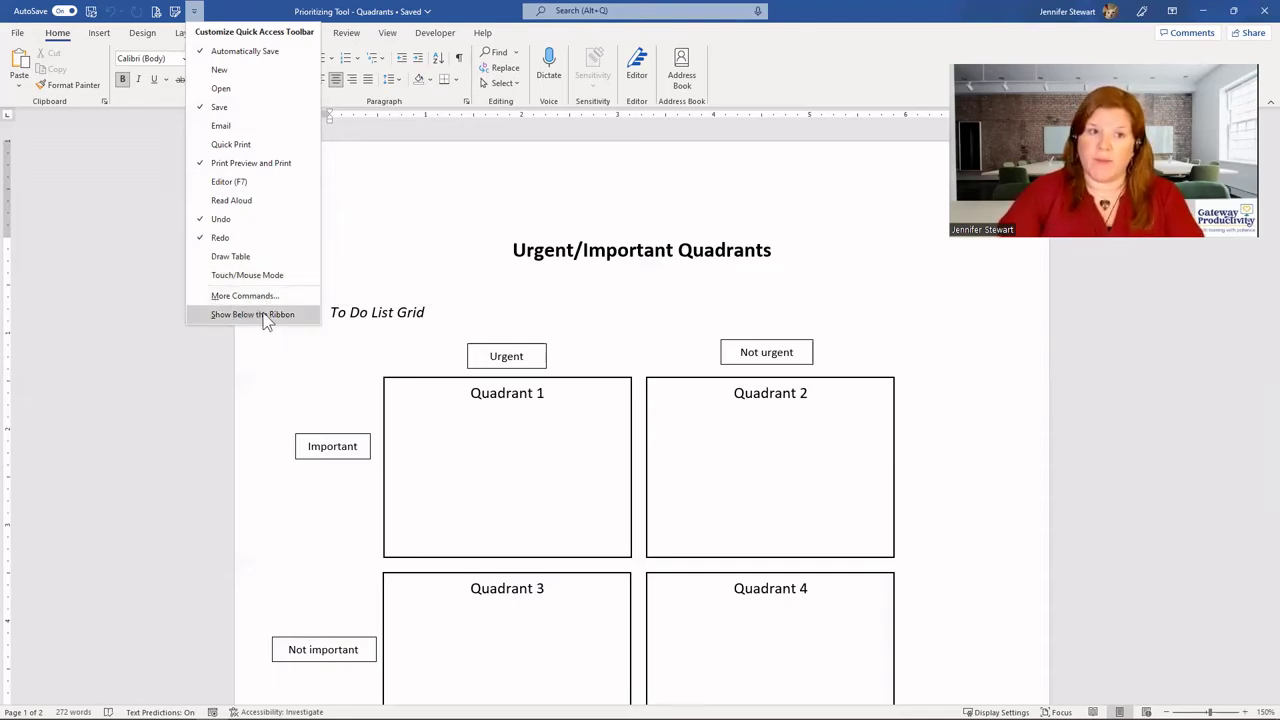
pyautogui.click(266, 12)
pyautogui.rightClick(128, 20)
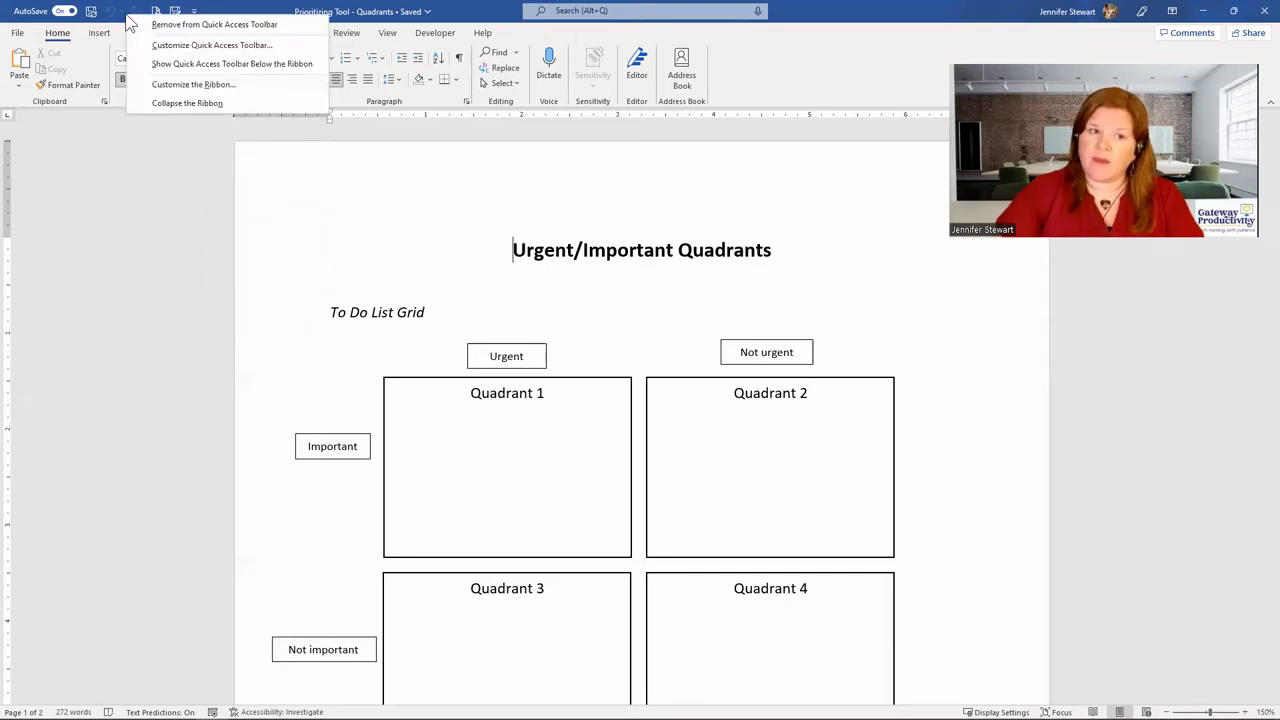
pyautogui.click(128, 20)
pyautogui.rightClick(131, 22)
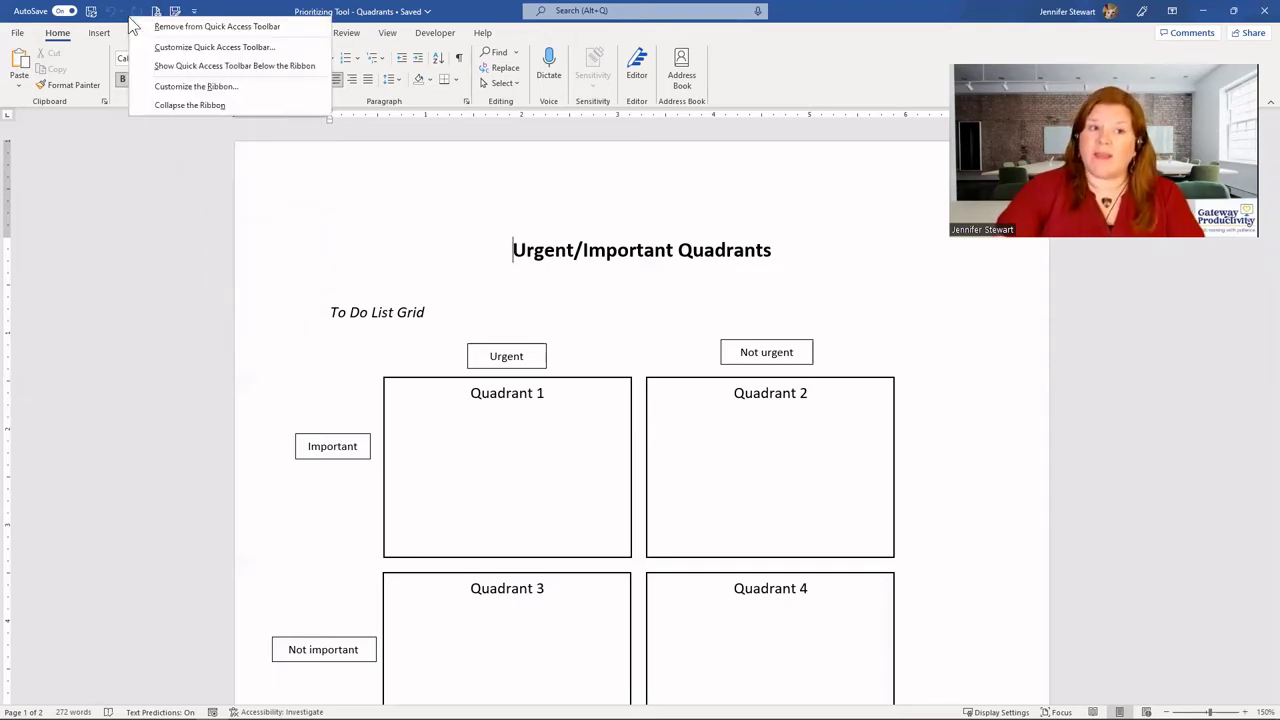
pyautogui.click(240, 12)
pyautogui.click(194, 11)
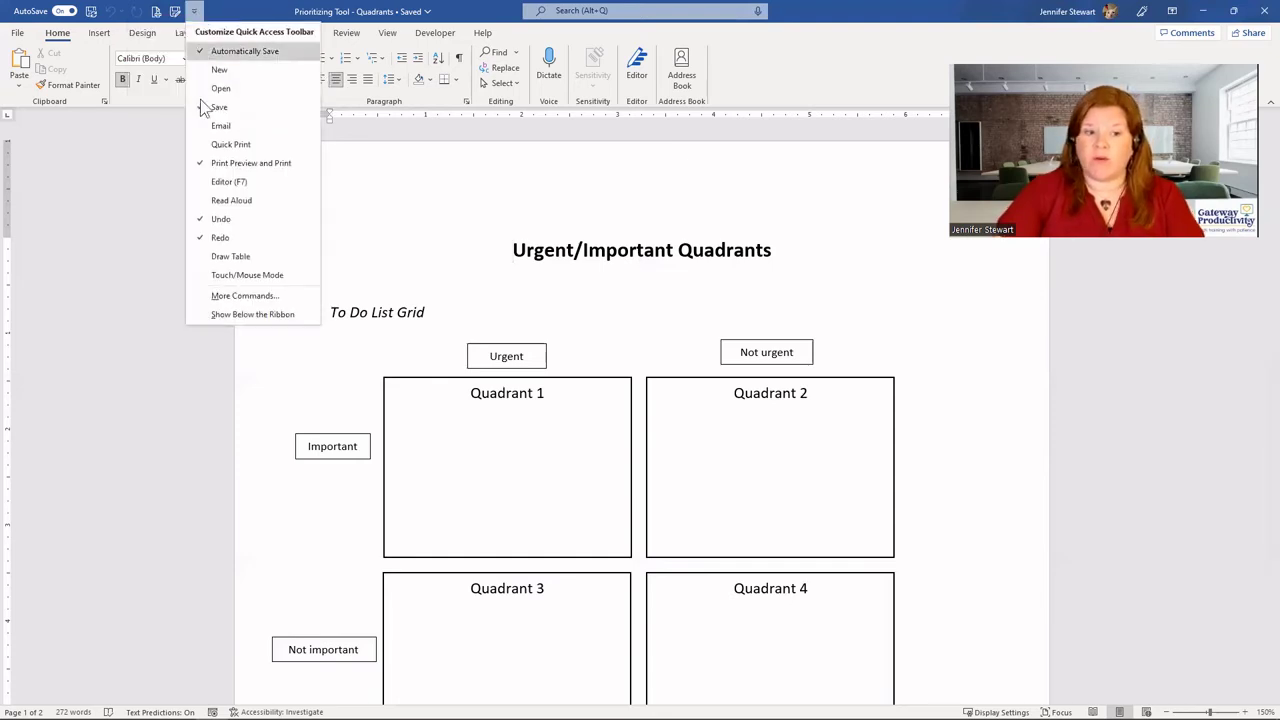
pyautogui.click(262, 295)
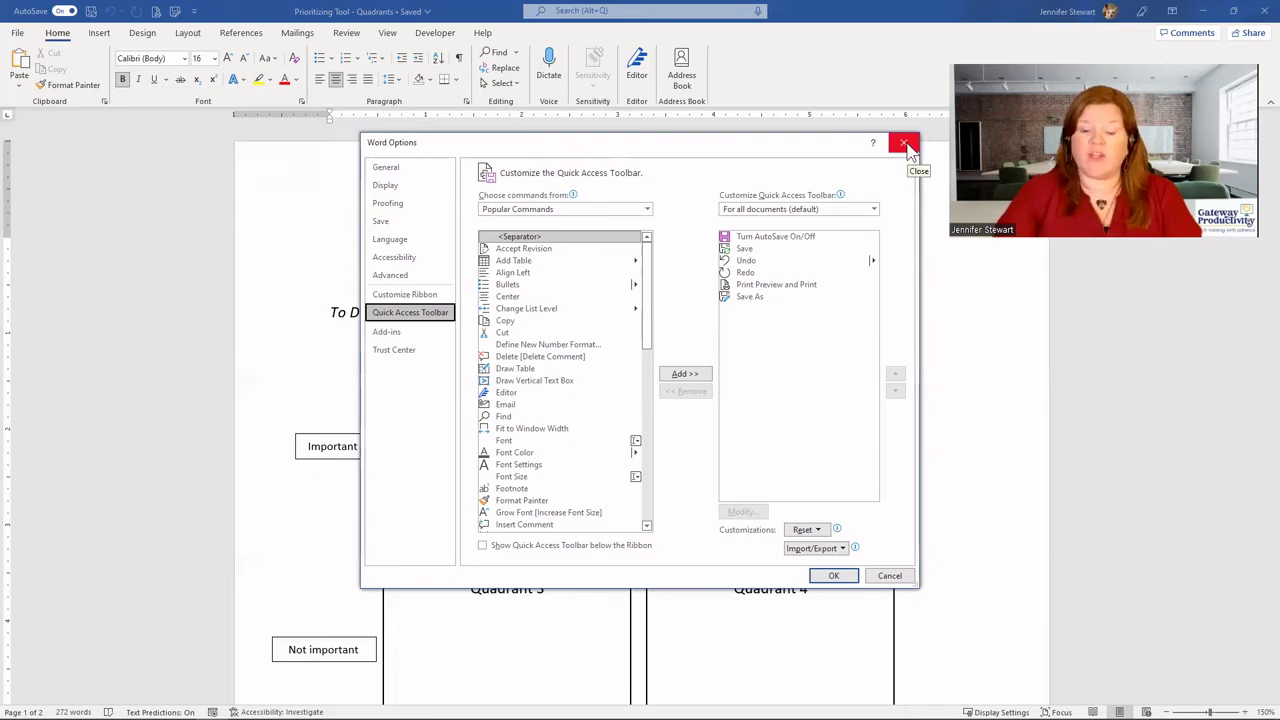
pyautogui.click(906, 145)
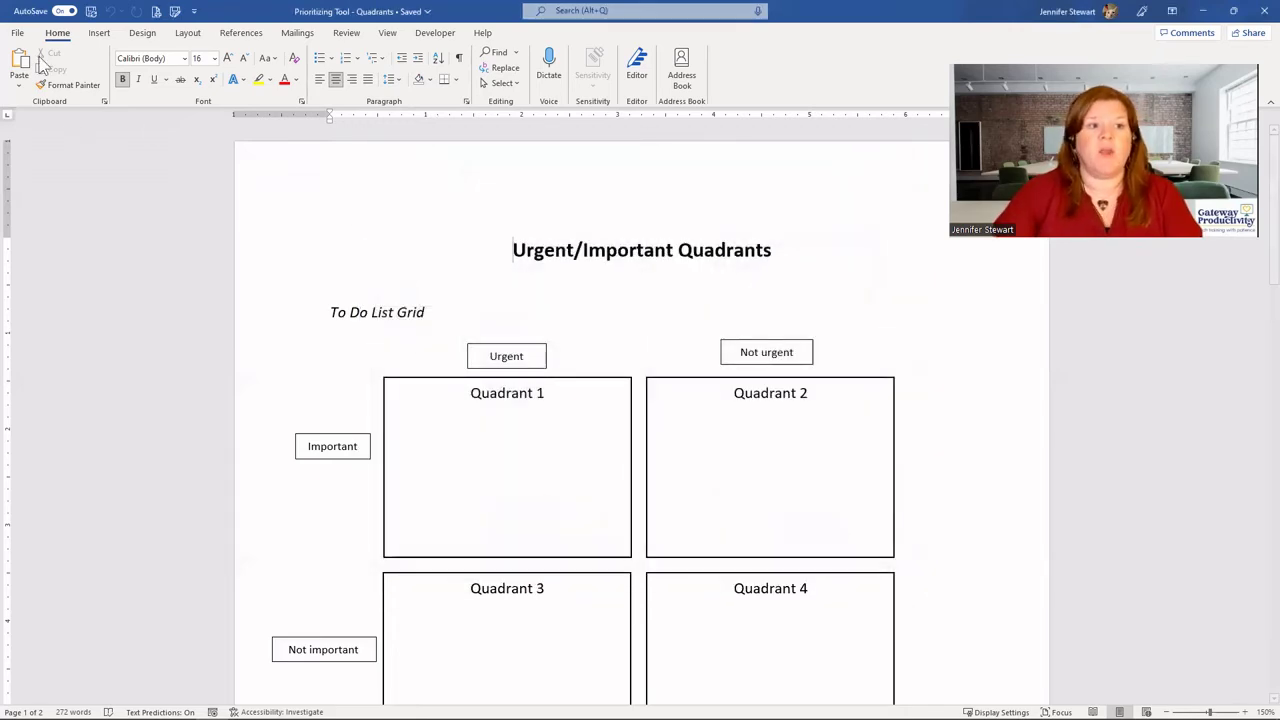
# - Open Word Options from the File backstage, showing its General settings page
pyautogui.click(18, 33)
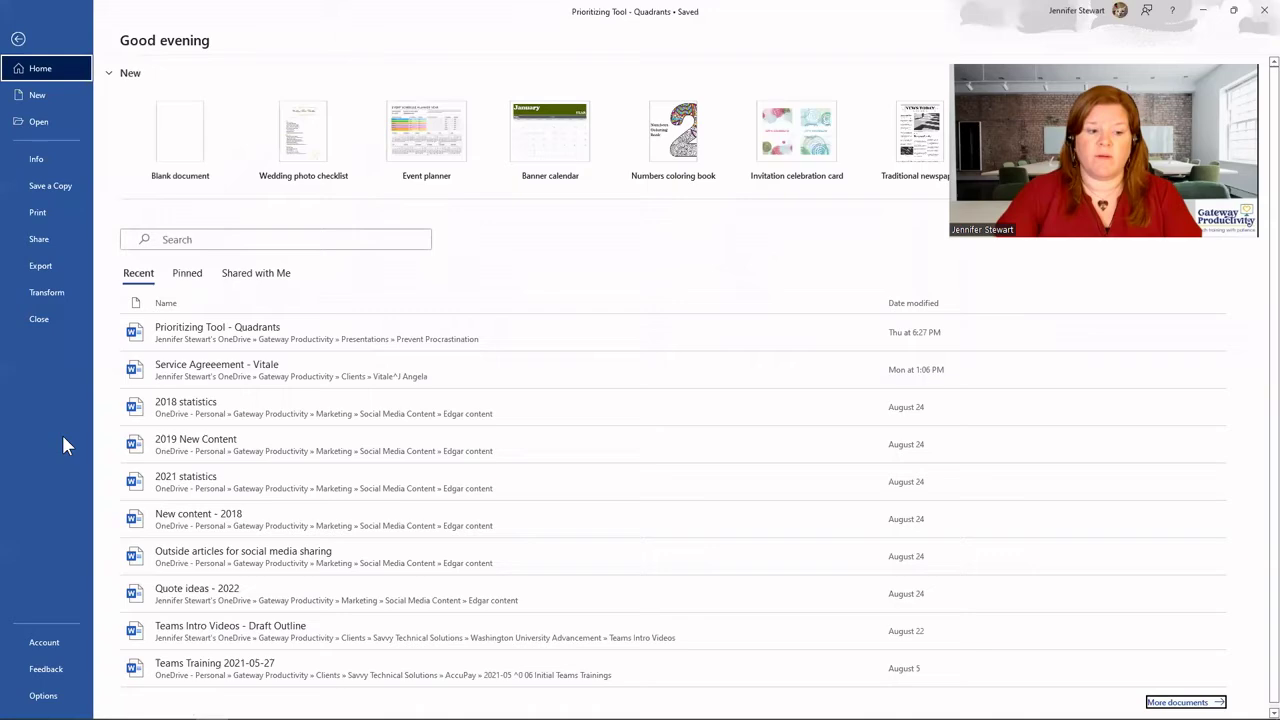
pyautogui.click(55, 698)
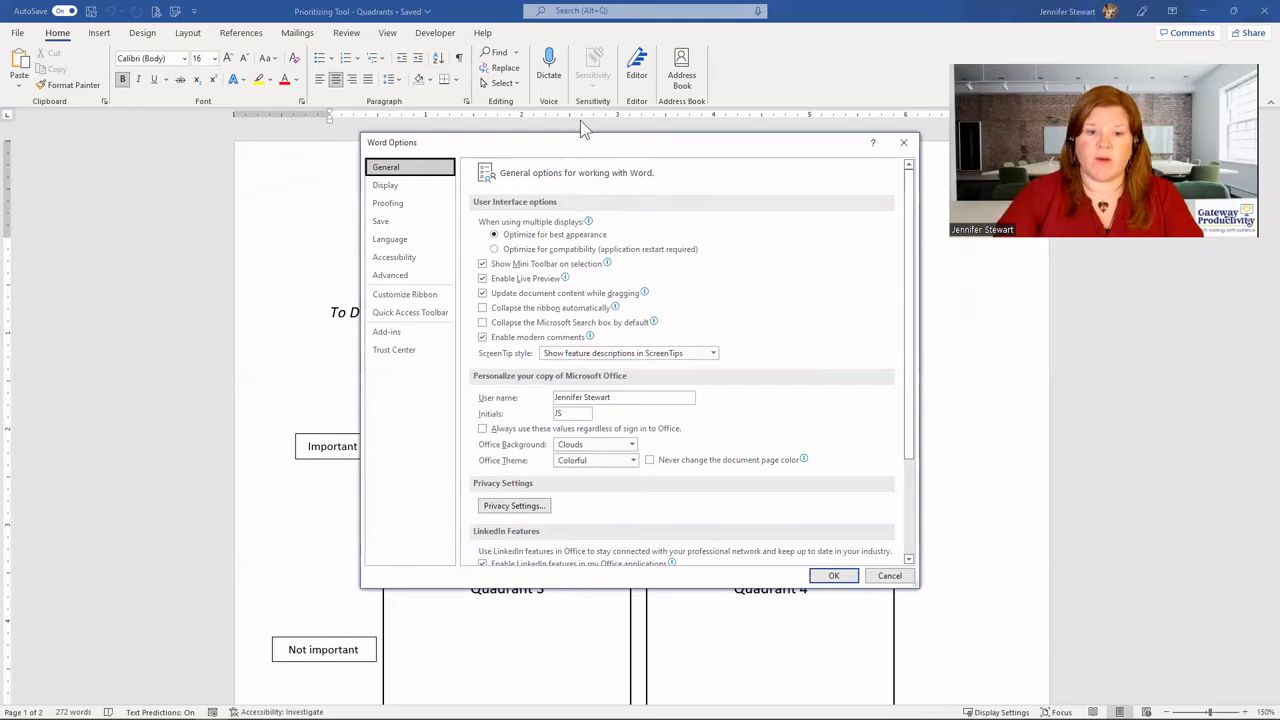
pyautogui.click(482, 293)
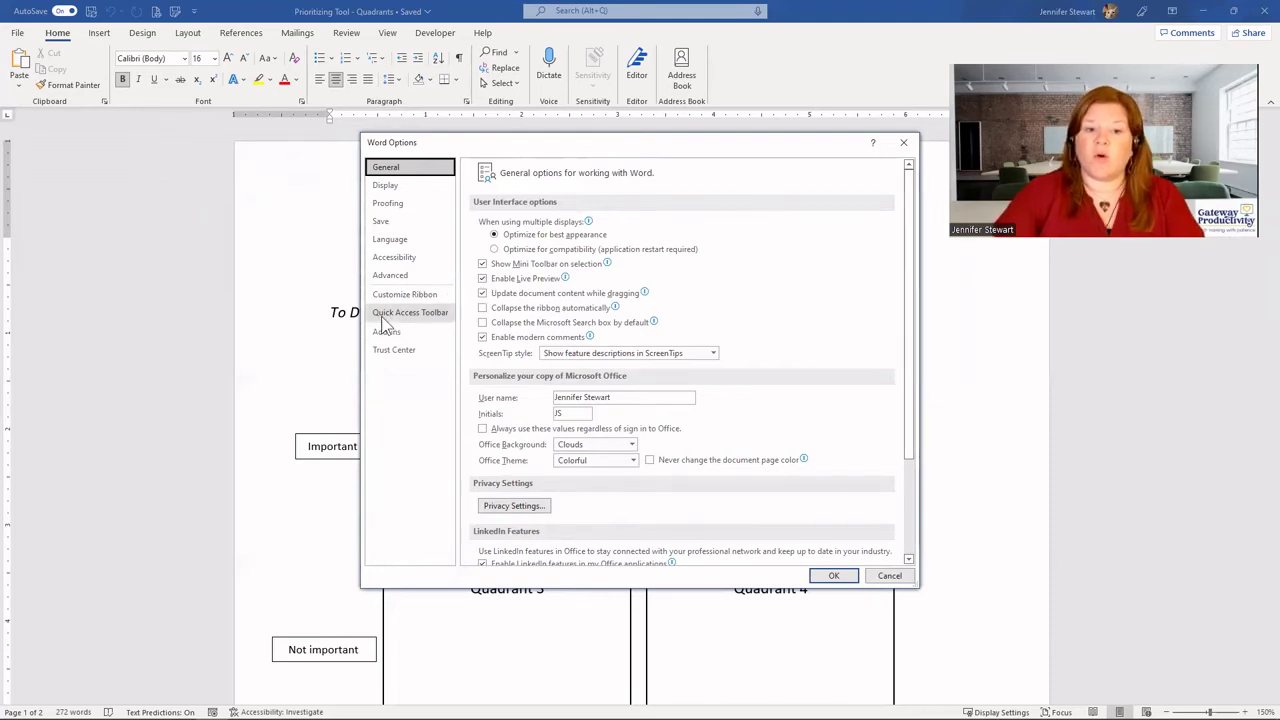
pyautogui.click(433, 318)
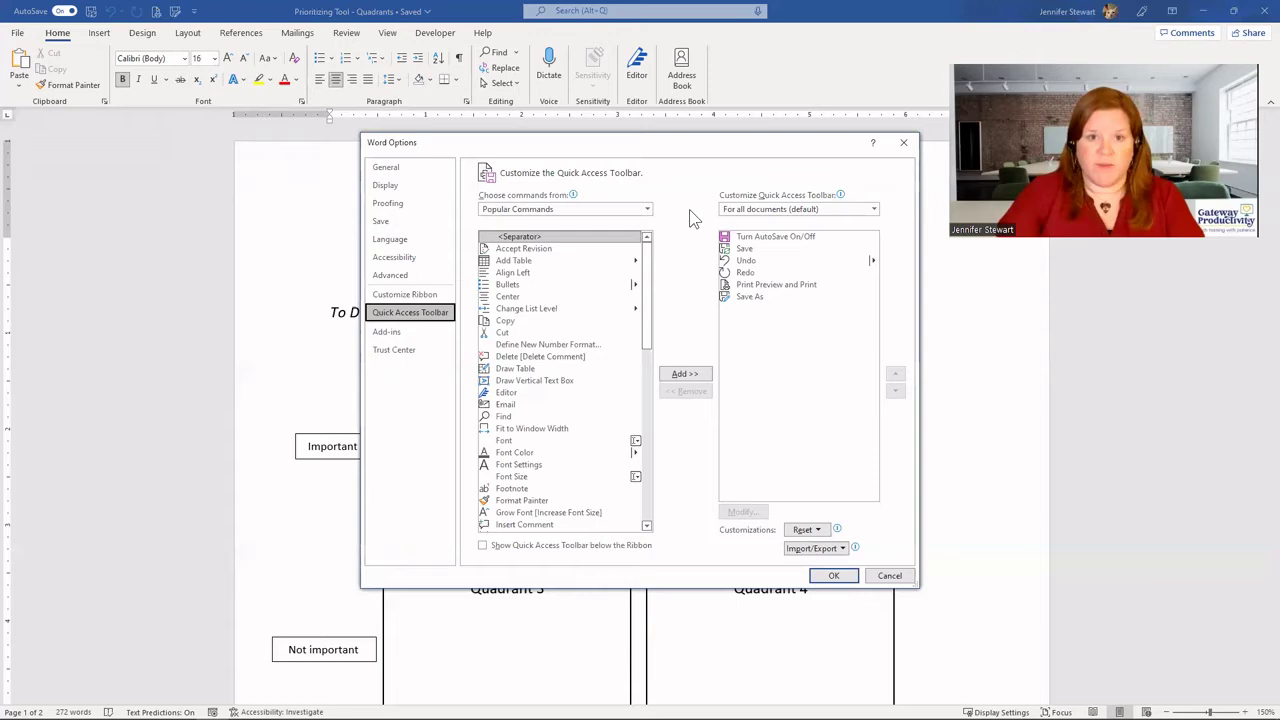
pyautogui.click(638, 212)
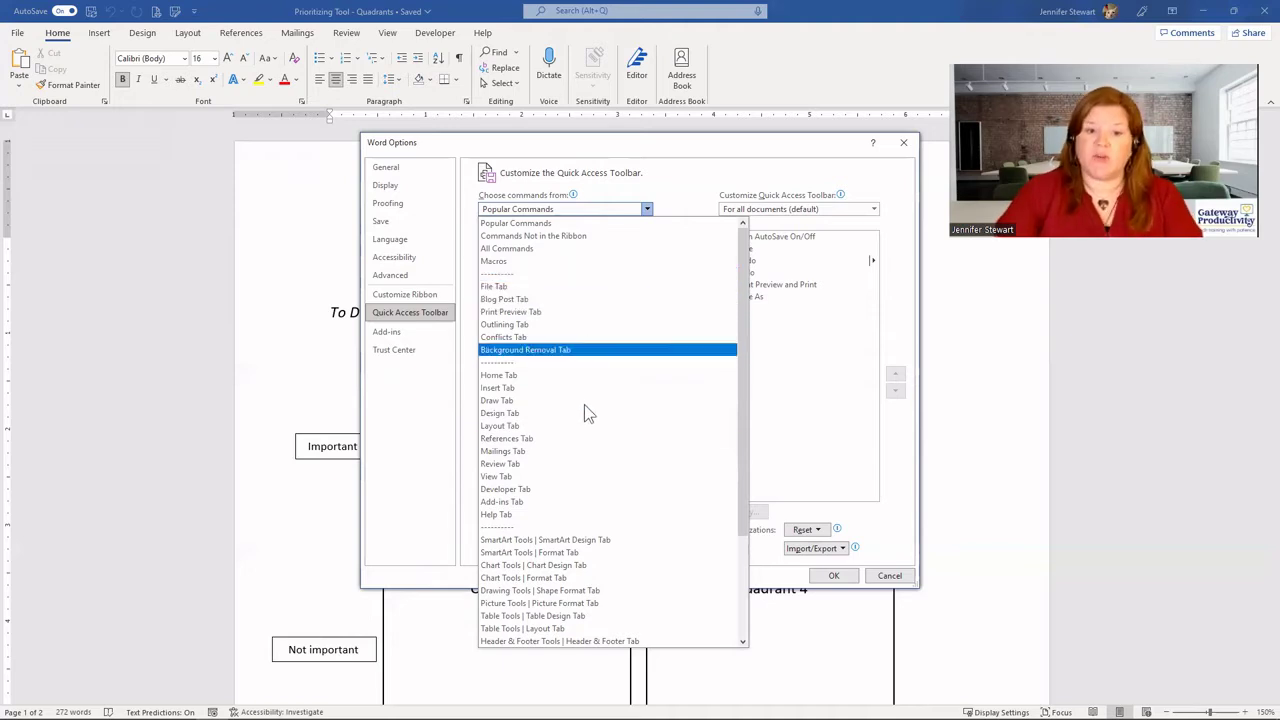
pyautogui.click(667, 196)
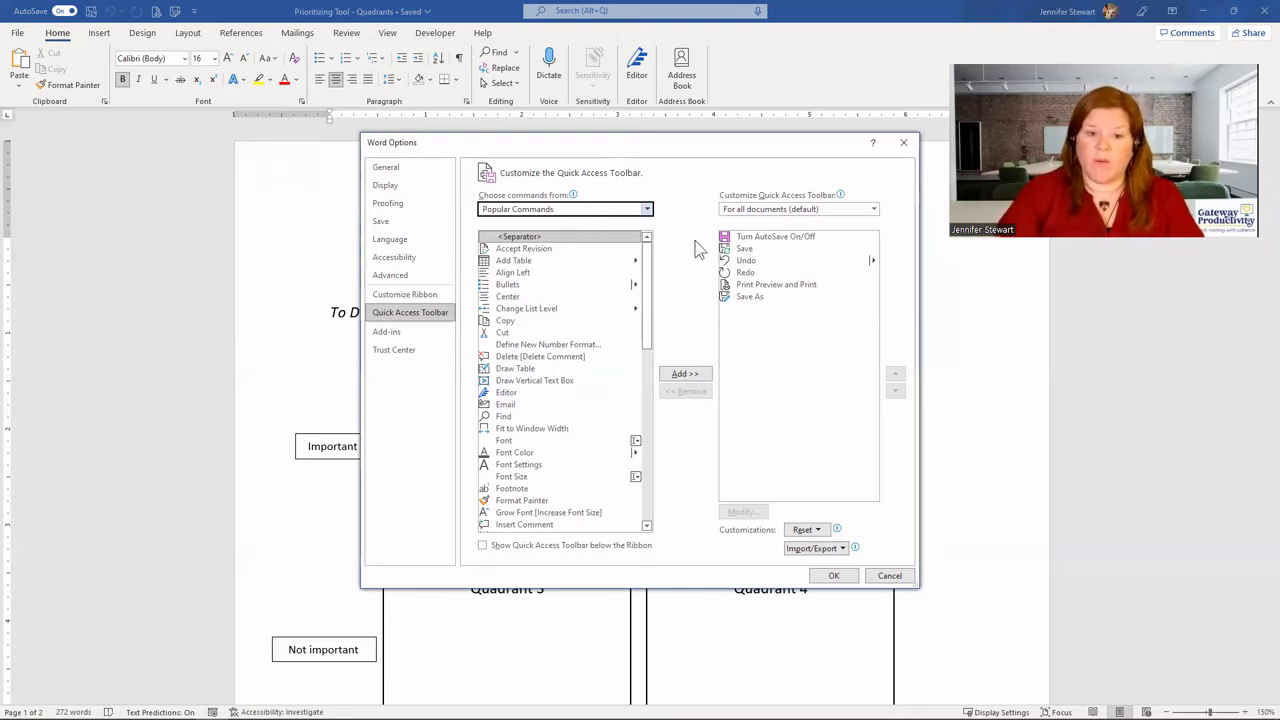
pyautogui.moveTo(648, 252)
pyautogui.mouseDown()
pyautogui.moveTo(645, 380)
pyautogui.moveTo(632, 384)
pyautogui.mouseUp()
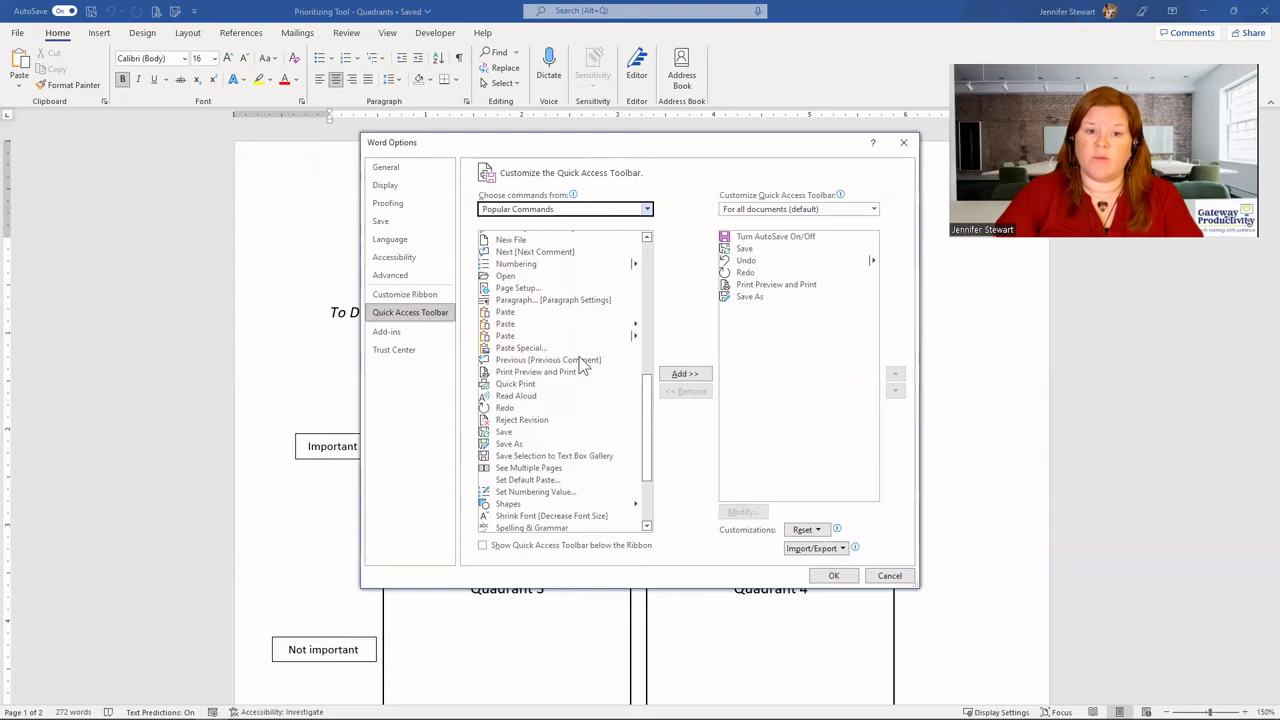
pyautogui.click(507, 325)
pyautogui.click(509, 316)
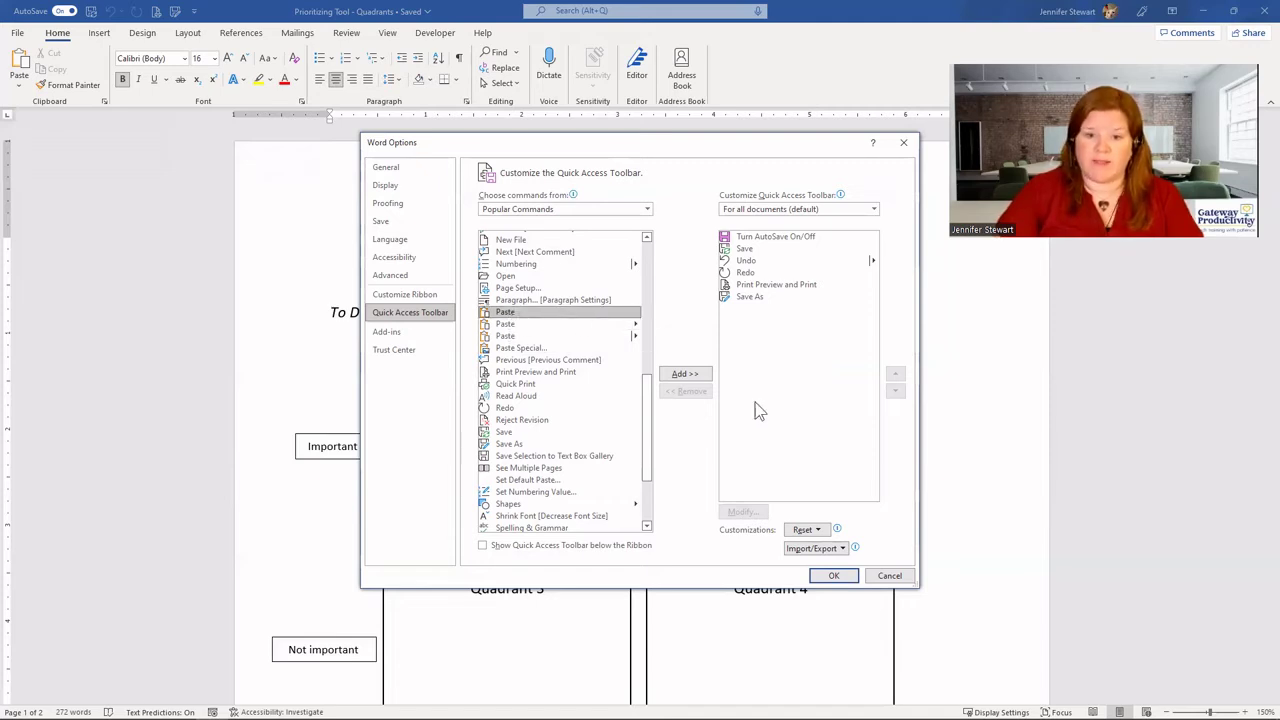
pyautogui.click(683, 374)
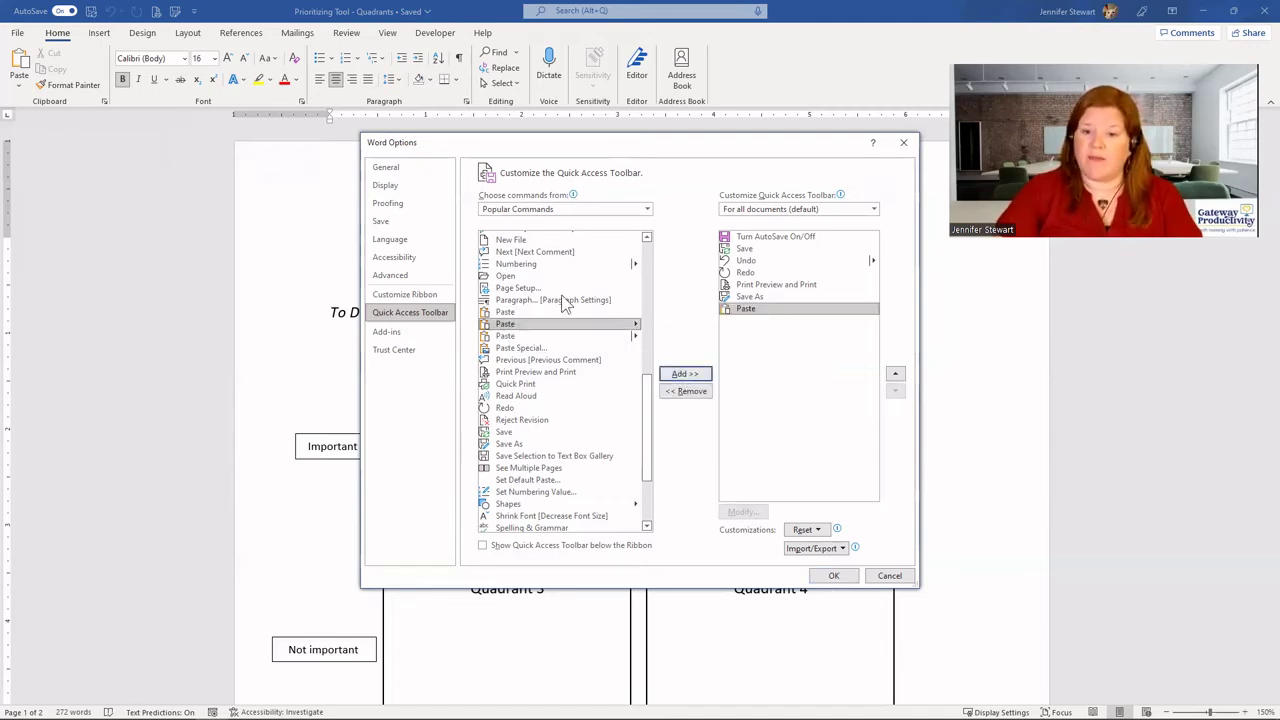
pyautogui.click(898, 375)
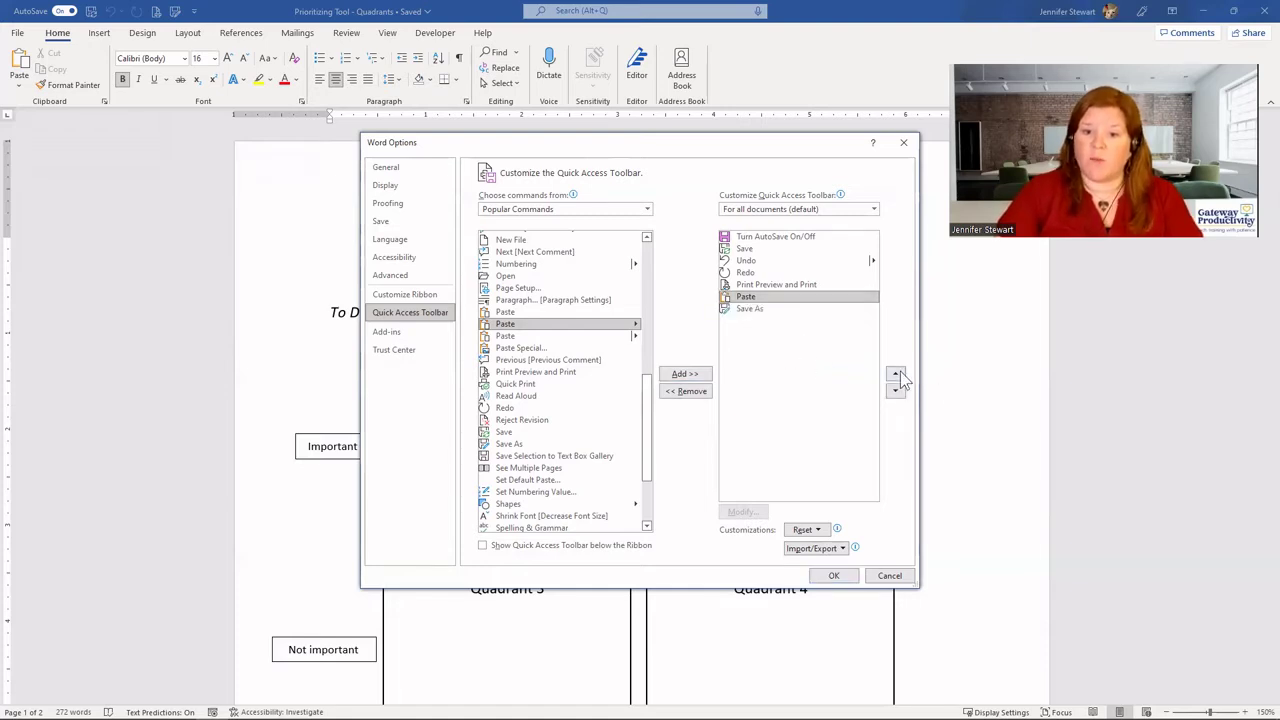
pyautogui.click(898, 375)
pyautogui.click(895, 390)
pyautogui.click(895, 390)
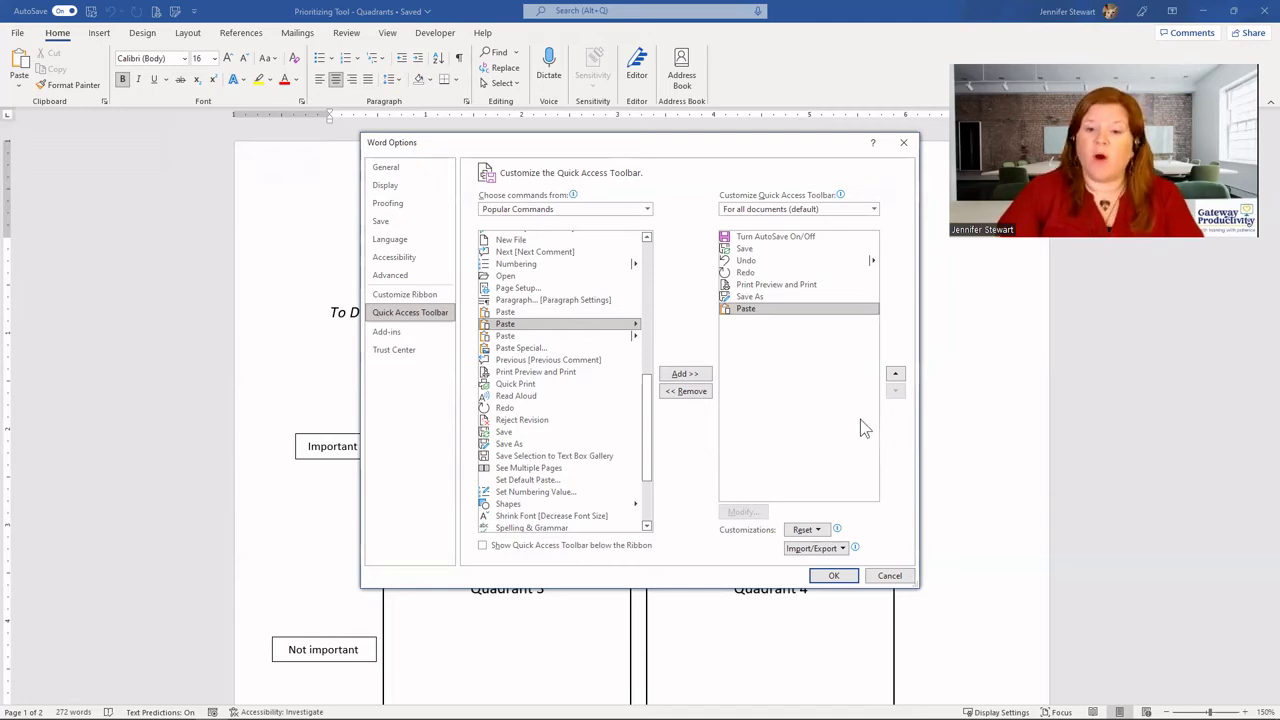
pyautogui.click(692, 393)
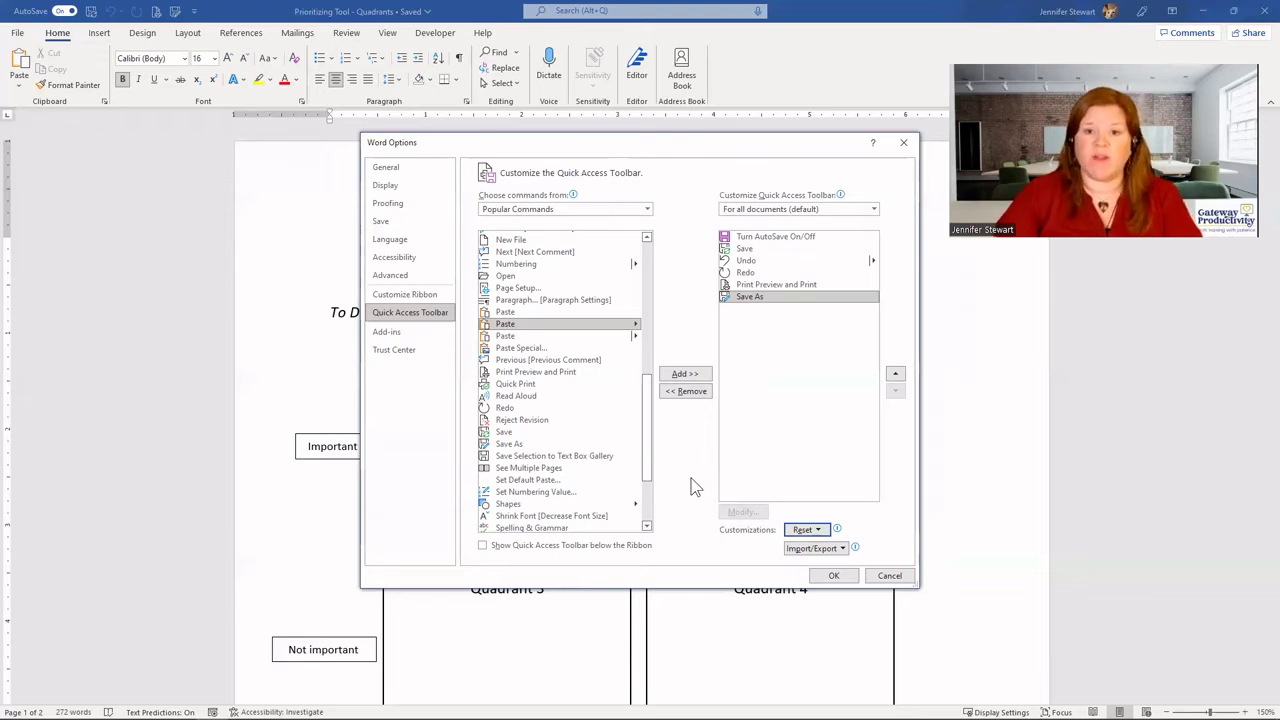
pyautogui.click(815, 532)
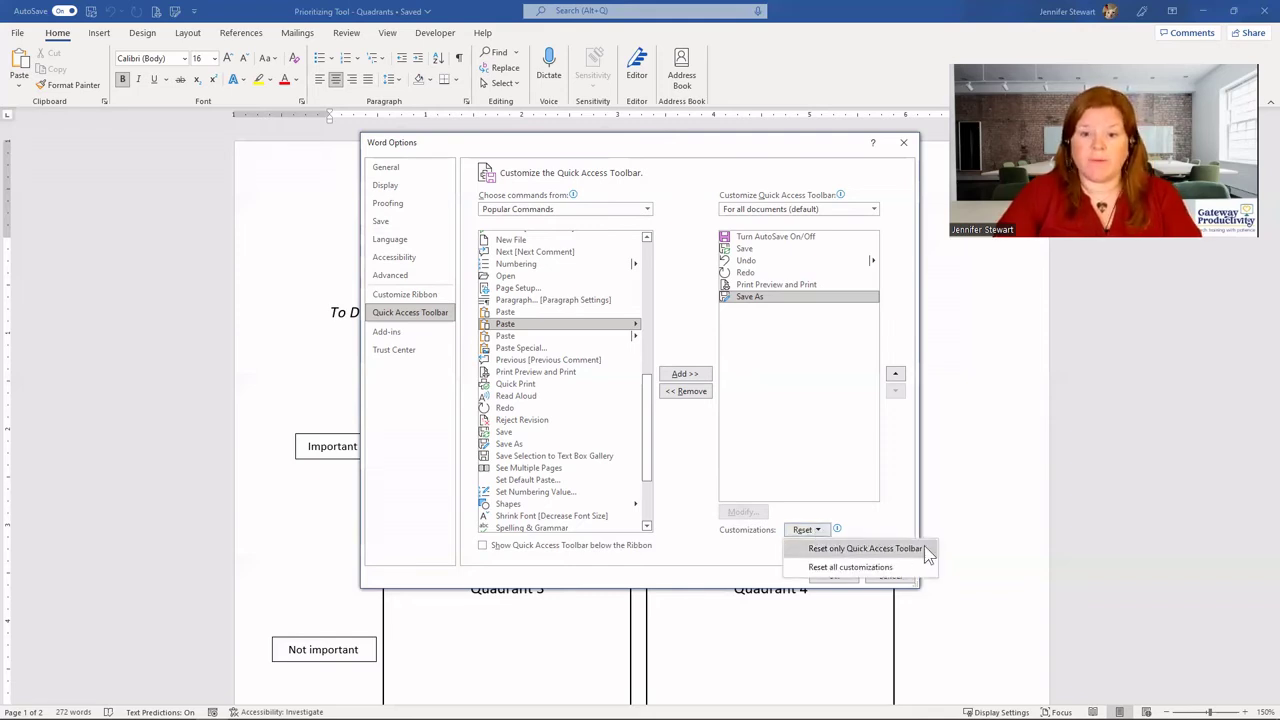
pyautogui.click(700, 462)
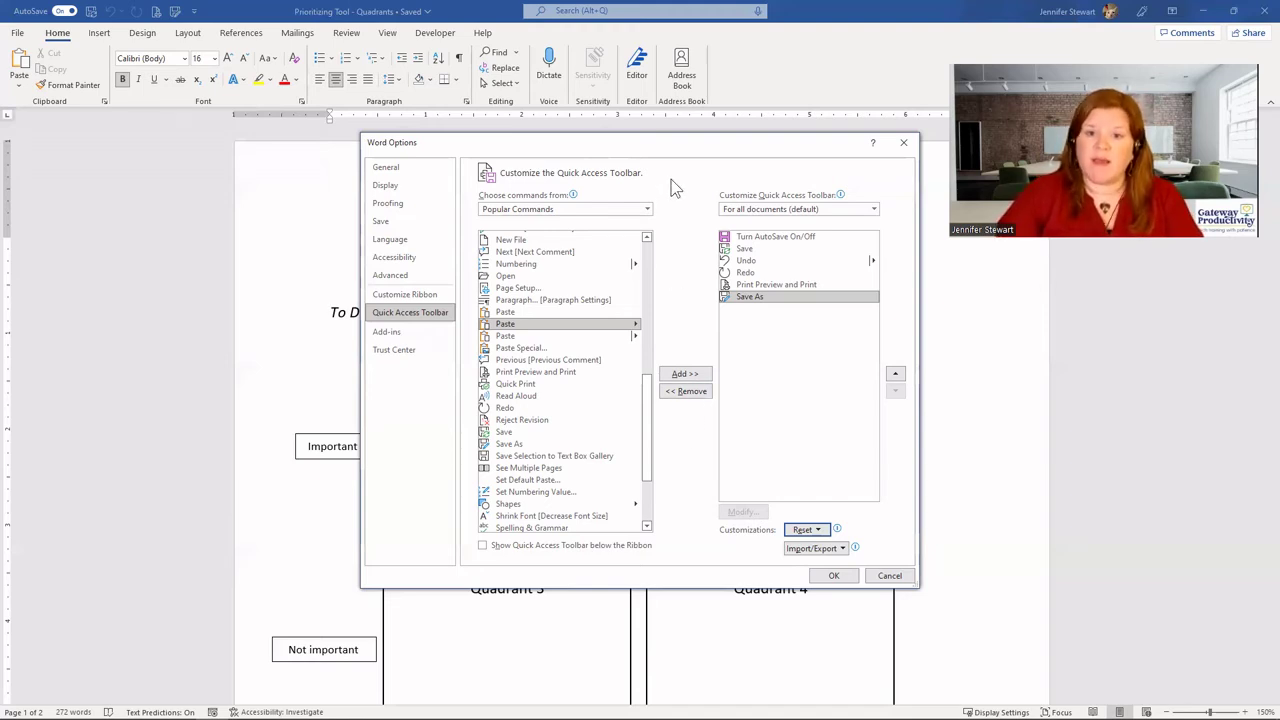
pyautogui.click(830, 209)
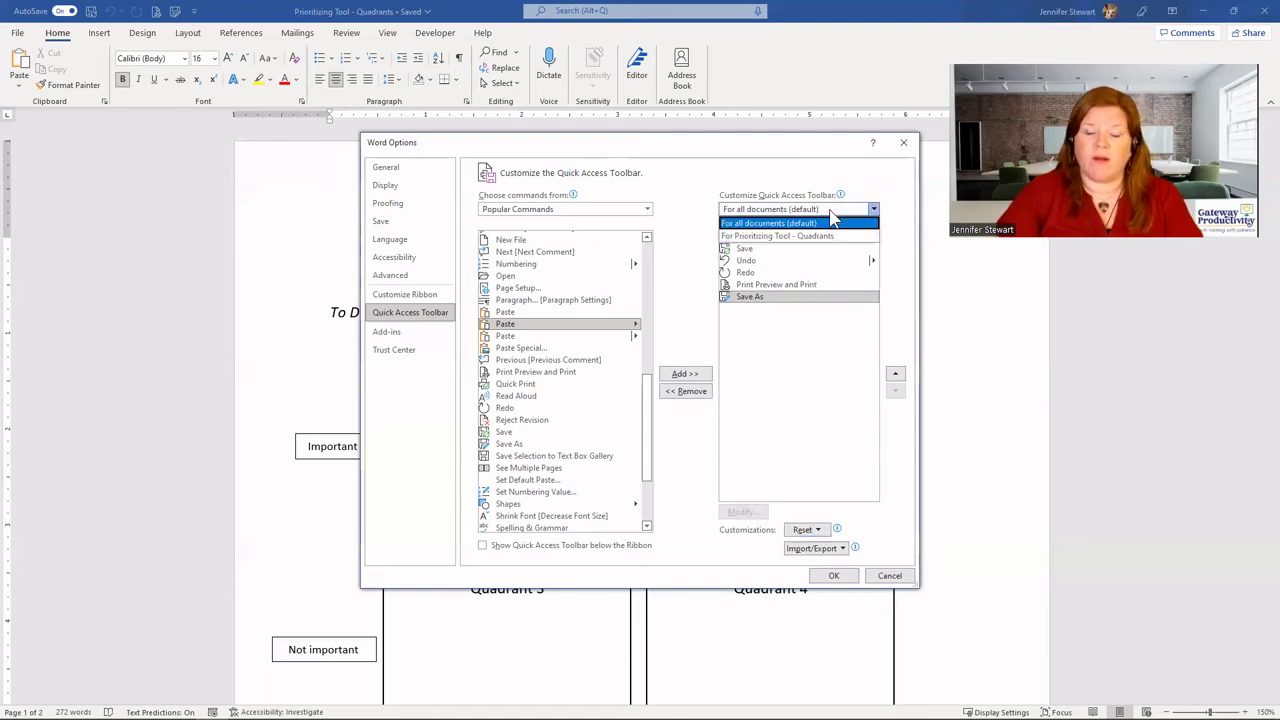
# - Make Quick Access Toolbar customizations apply only to the Prioritizing Tool - Quadrants document
pyautogui.click(786, 240)
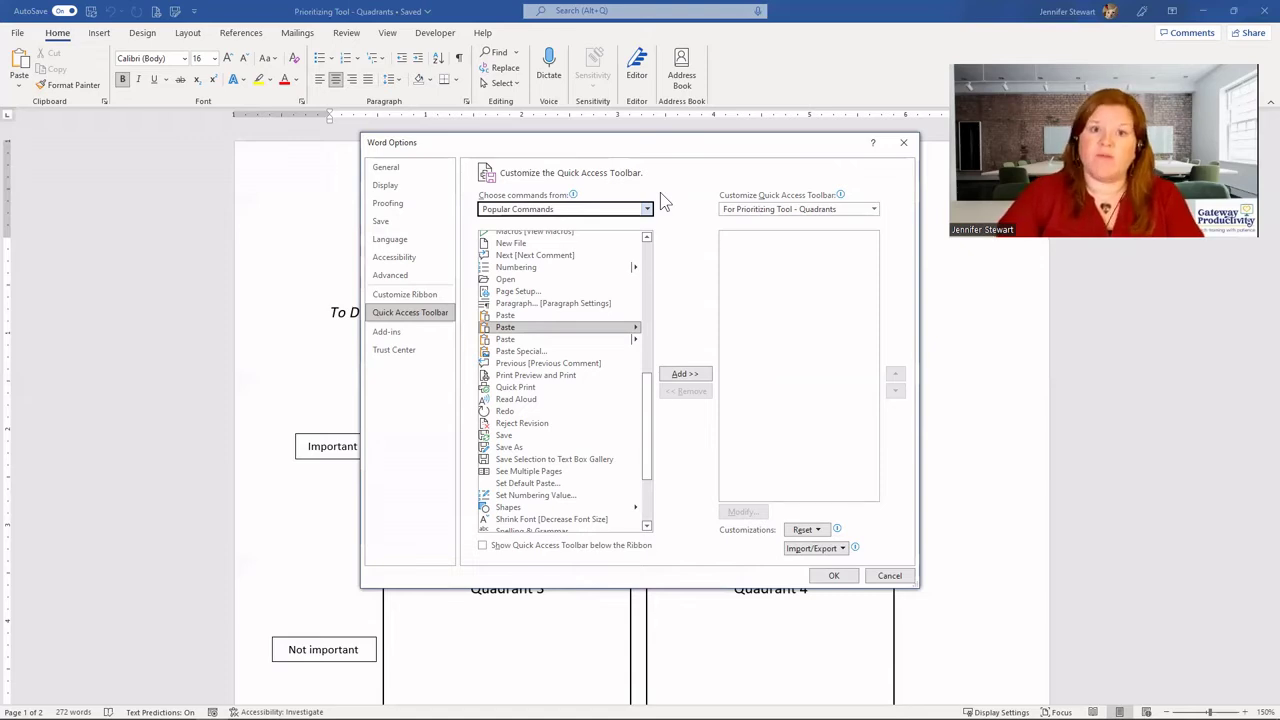
# - List the Review Tab commands and add Accept Revision to the document's toolbar
pyautogui.click(648, 209)
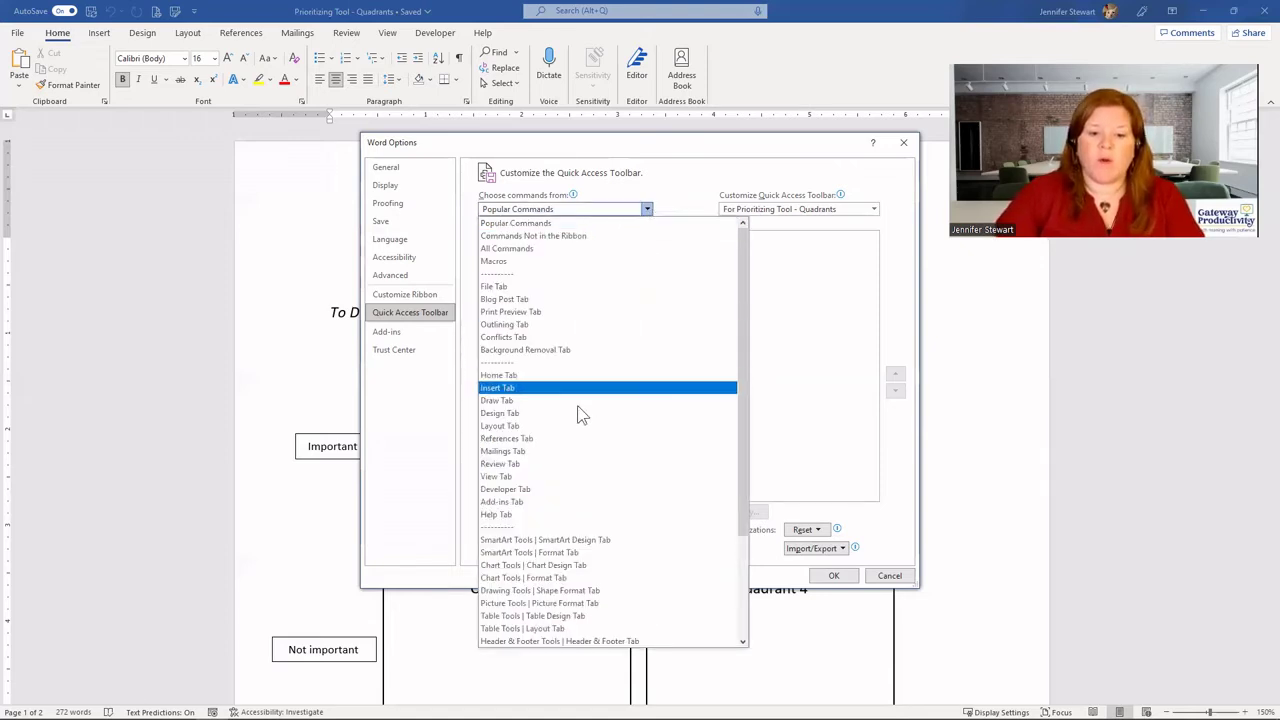
pyautogui.press('Escape')
pyautogui.click(503, 470)
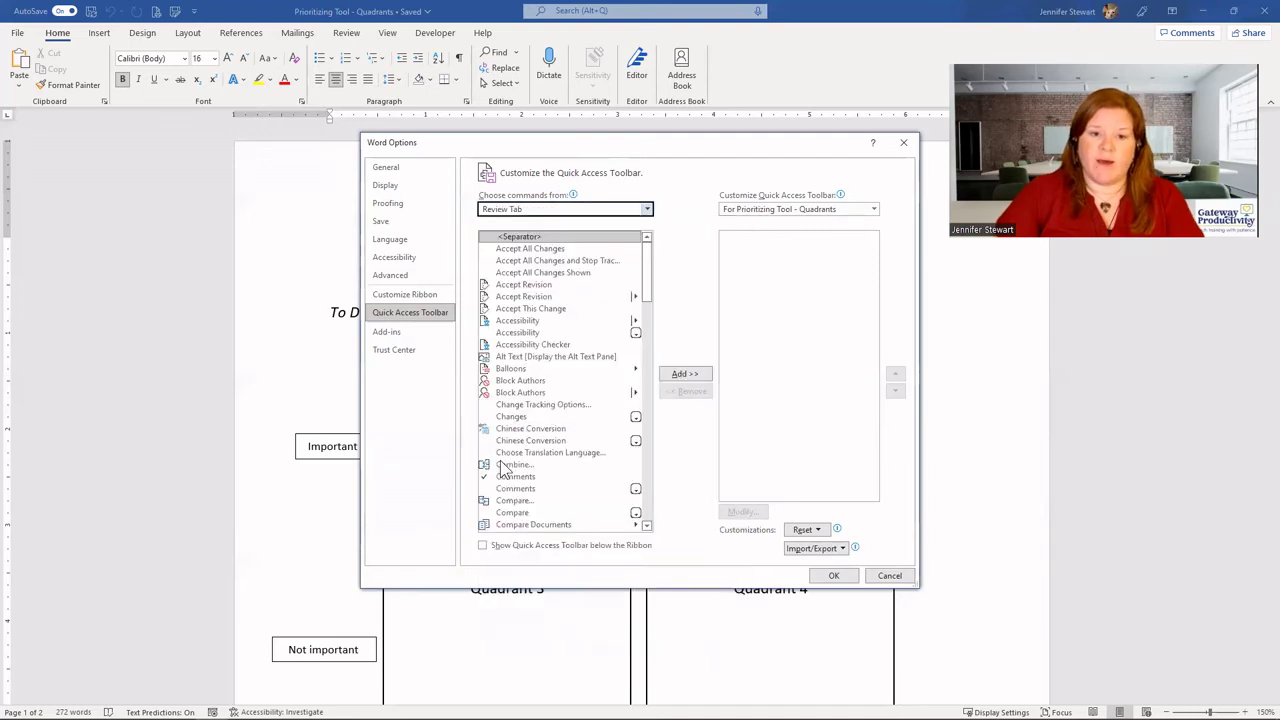
pyautogui.moveTo(648, 256)
pyautogui.mouseDown()
pyautogui.moveTo(647, 314)
pyautogui.moveTo(647, 252)
pyautogui.mouseUp()
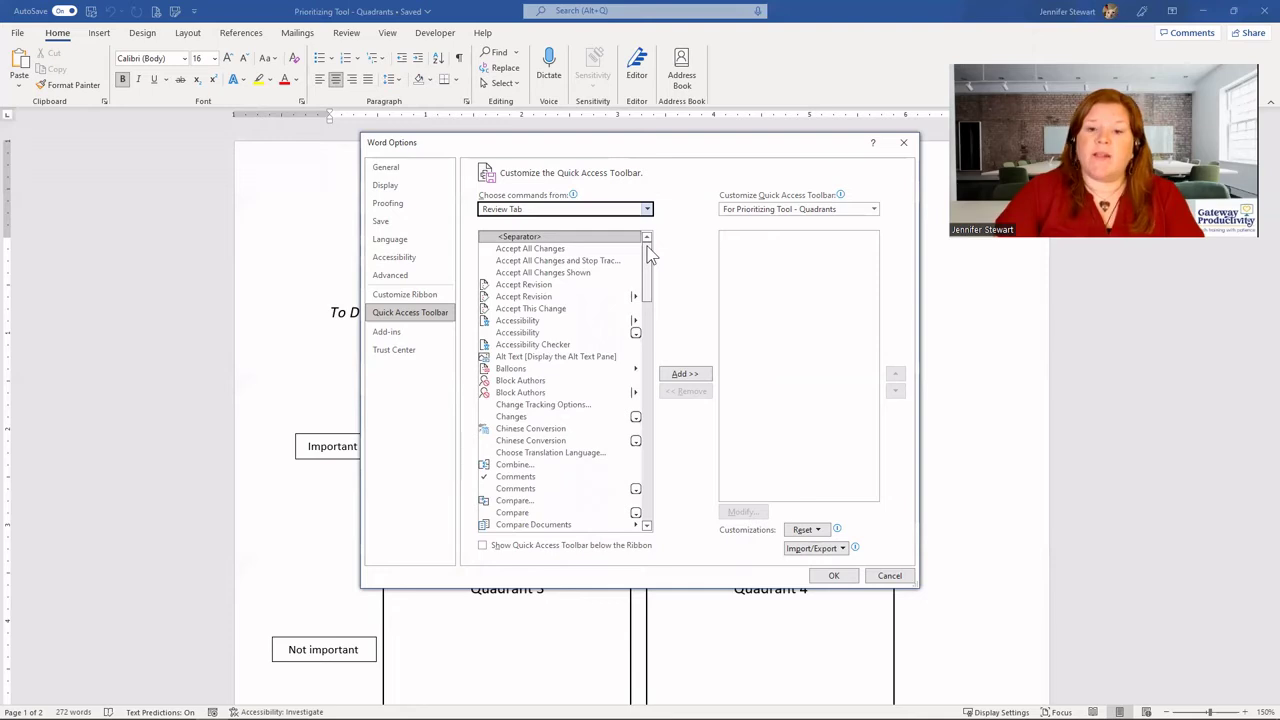
pyautogui.click(530, 285)
pyautogui.click(695, 376)
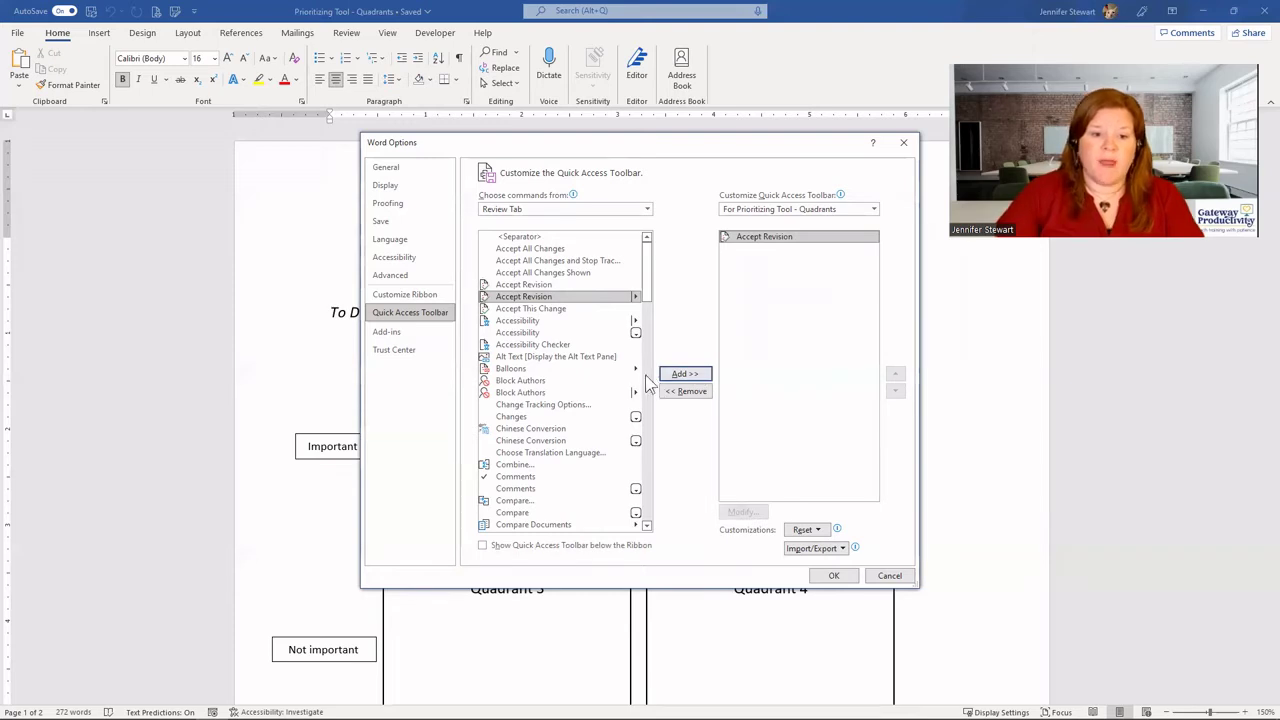
# - Add Comments and Reject Change to the document's toolbar, then confirm with OK
pyautogui.scroll(-5, 645, 301)
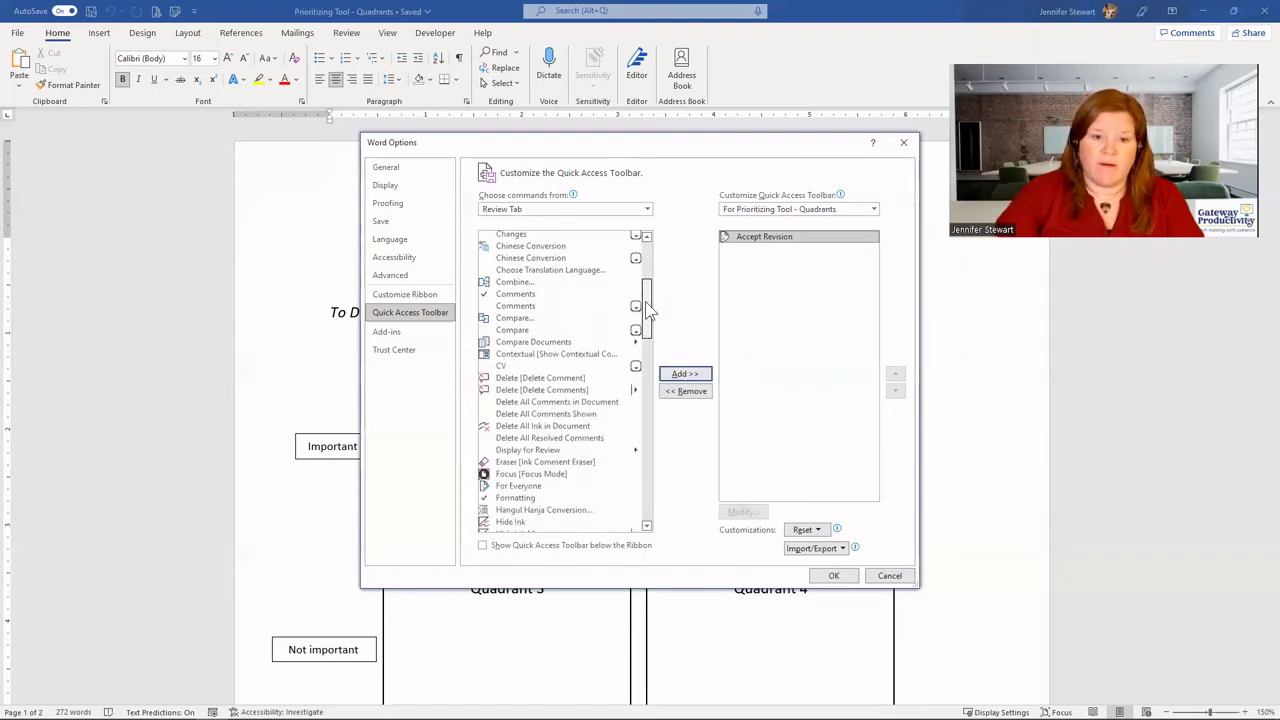
pyautogui.click(540, 293)
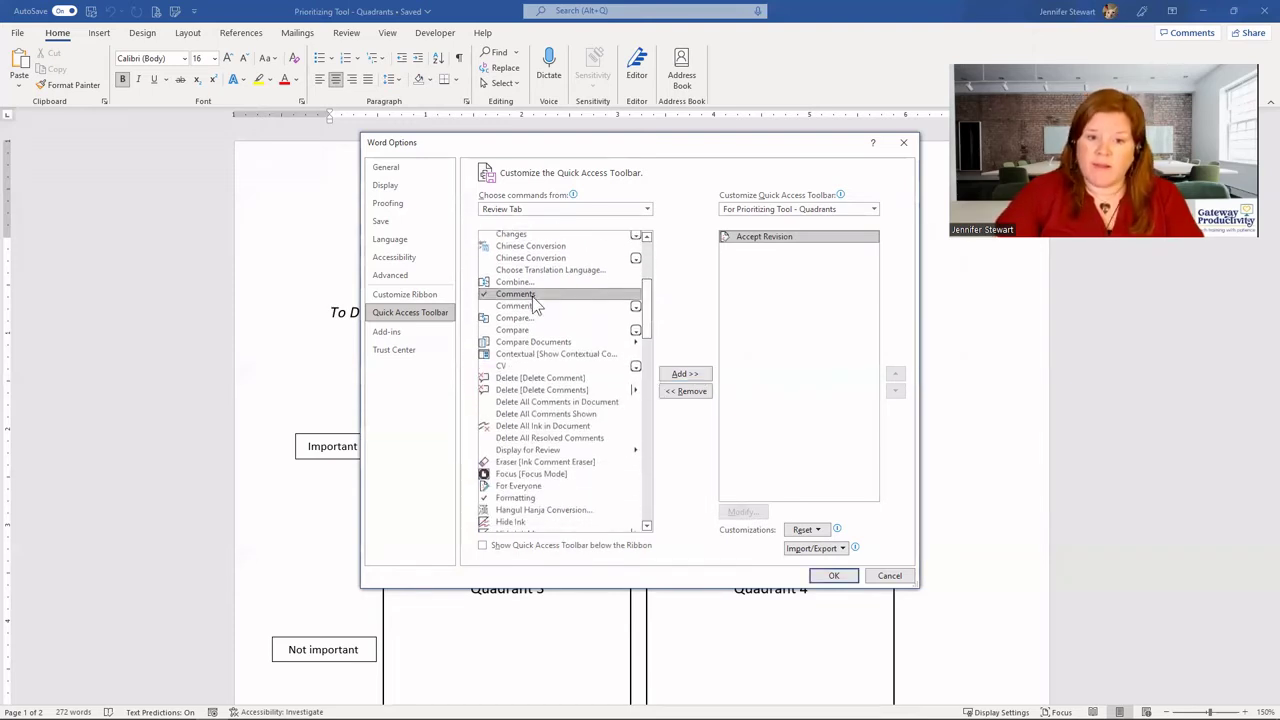
pyautogui.click(703, 376)
pyautogui.moveTo(643, 323); pyautogui.dragTo(648, 444)
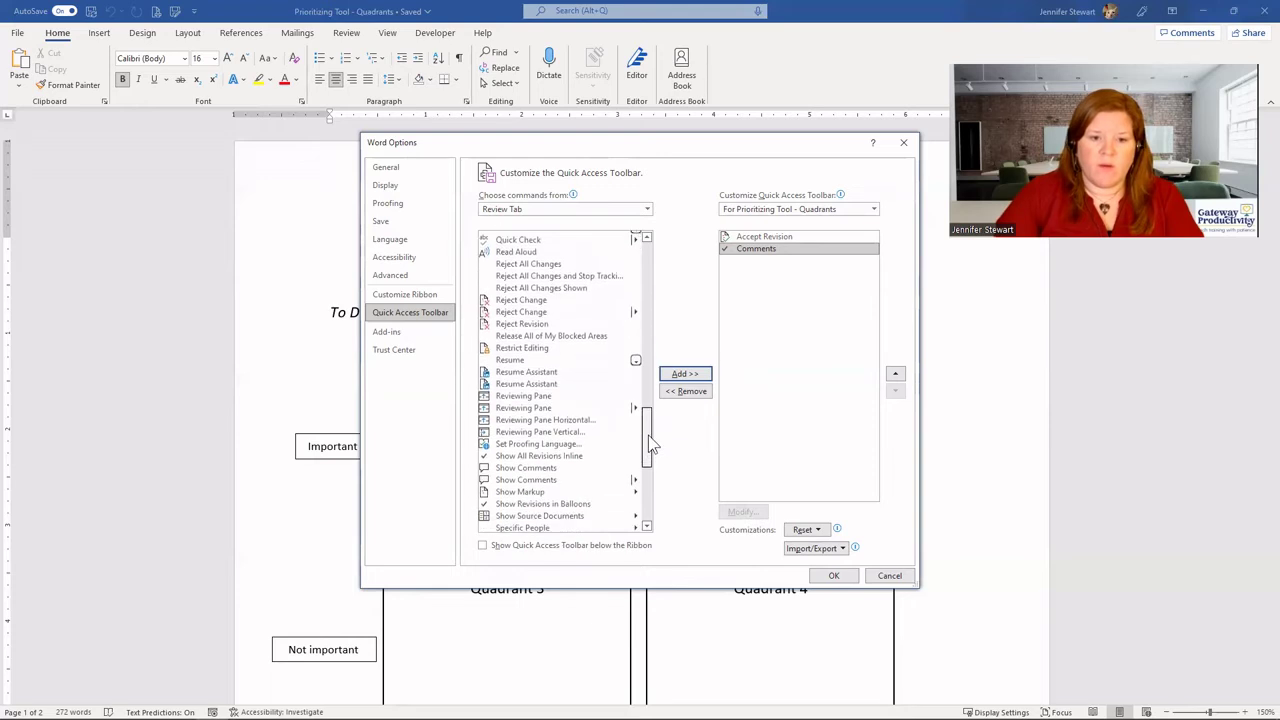
pyautogui.click(545, 301)
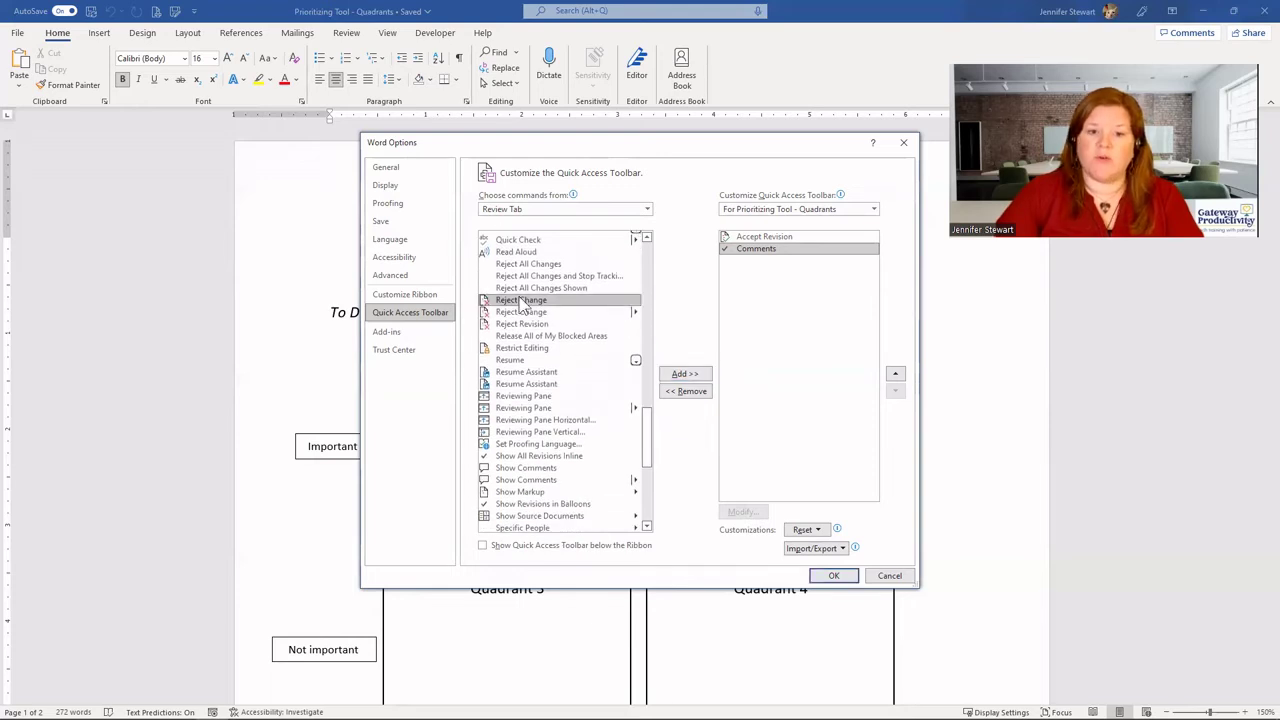
pyautogui.click(692, 374)
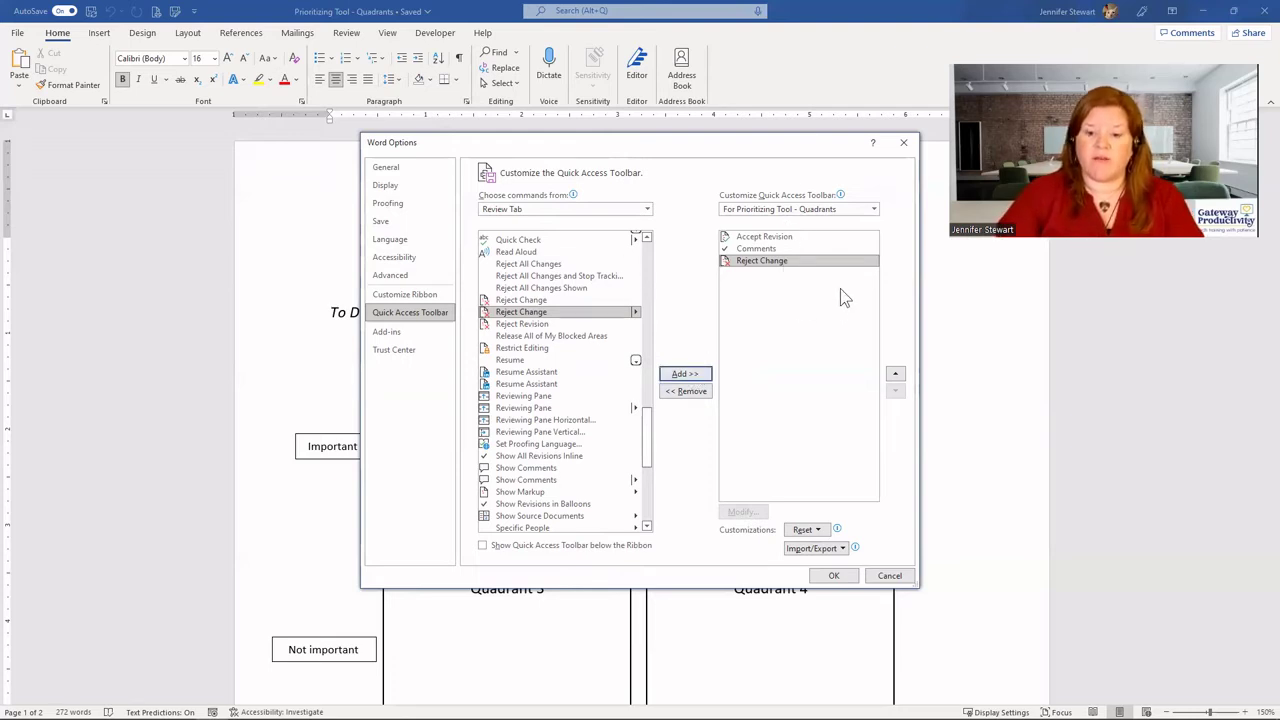
pyautogui.click(834, 575)
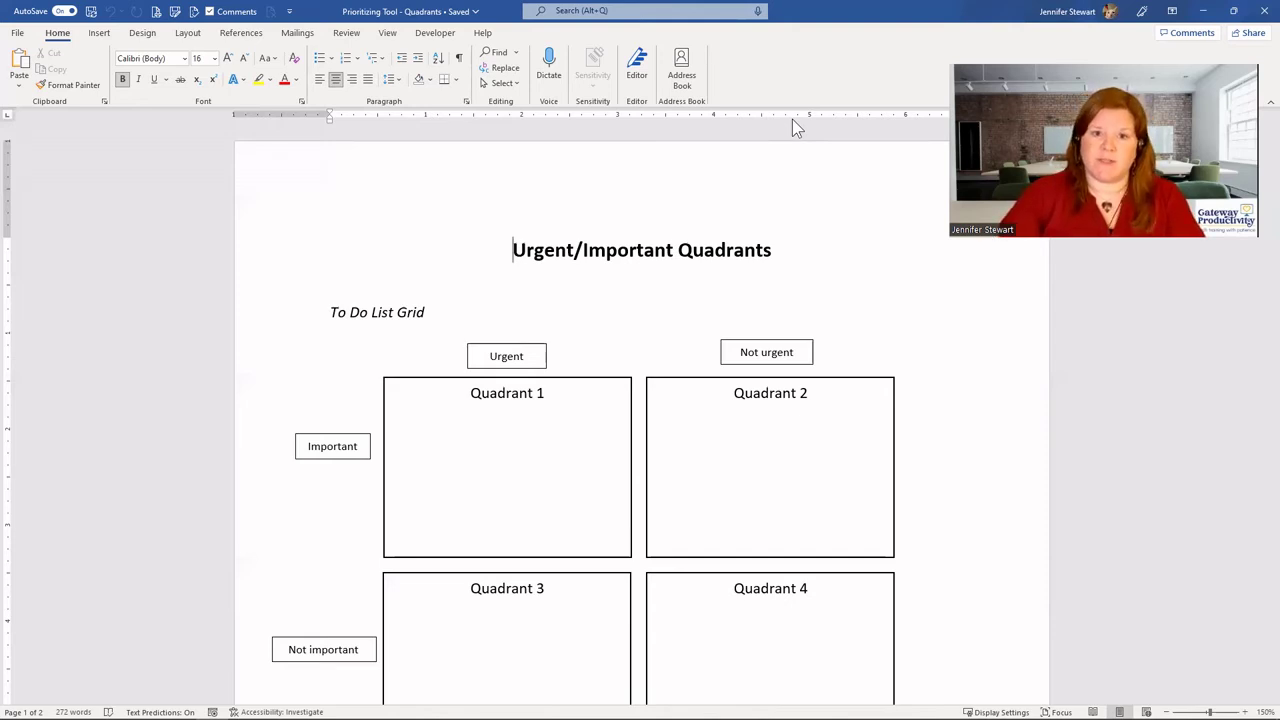
# - Switch from Word to the Excel workbook 'Excel Exercise 2022-05-23' with Alt+Tab
pyautogui.hotkey('alt', 'Tab')
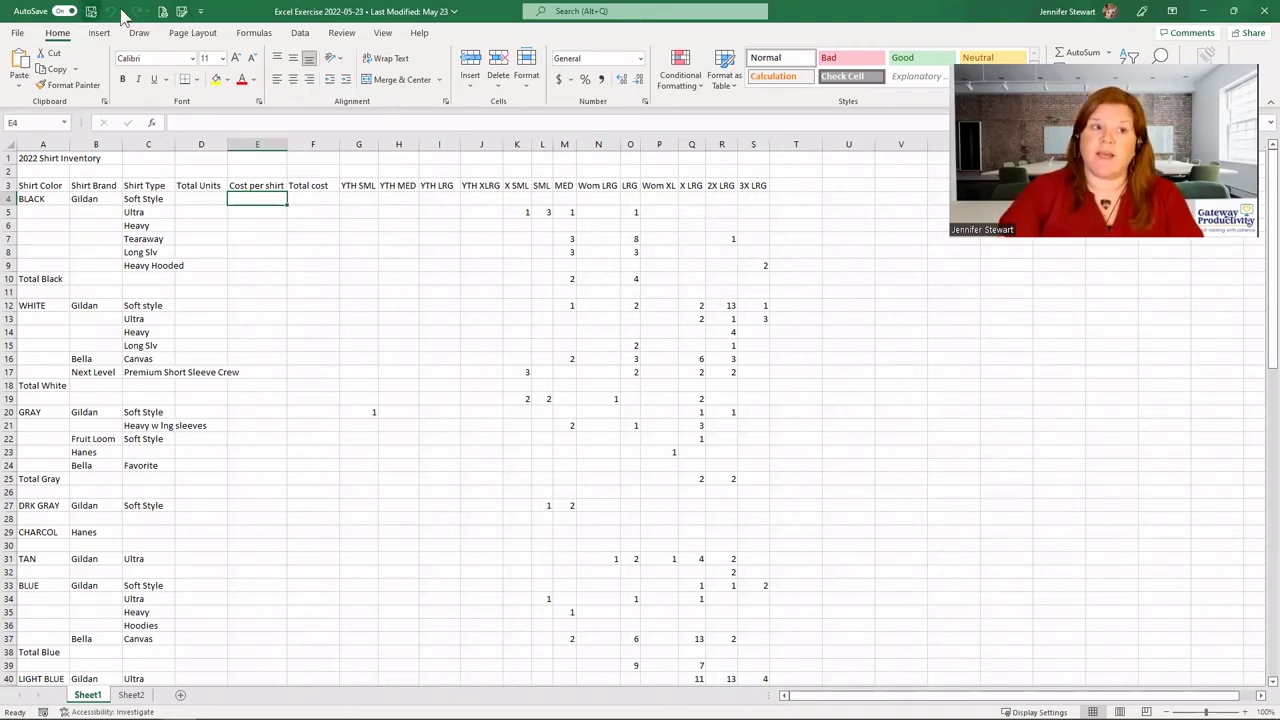
# - Review Excel's Quick Access Toolbar command list and the Redo button's shortcut menu
pyautogui.click(201, 11)
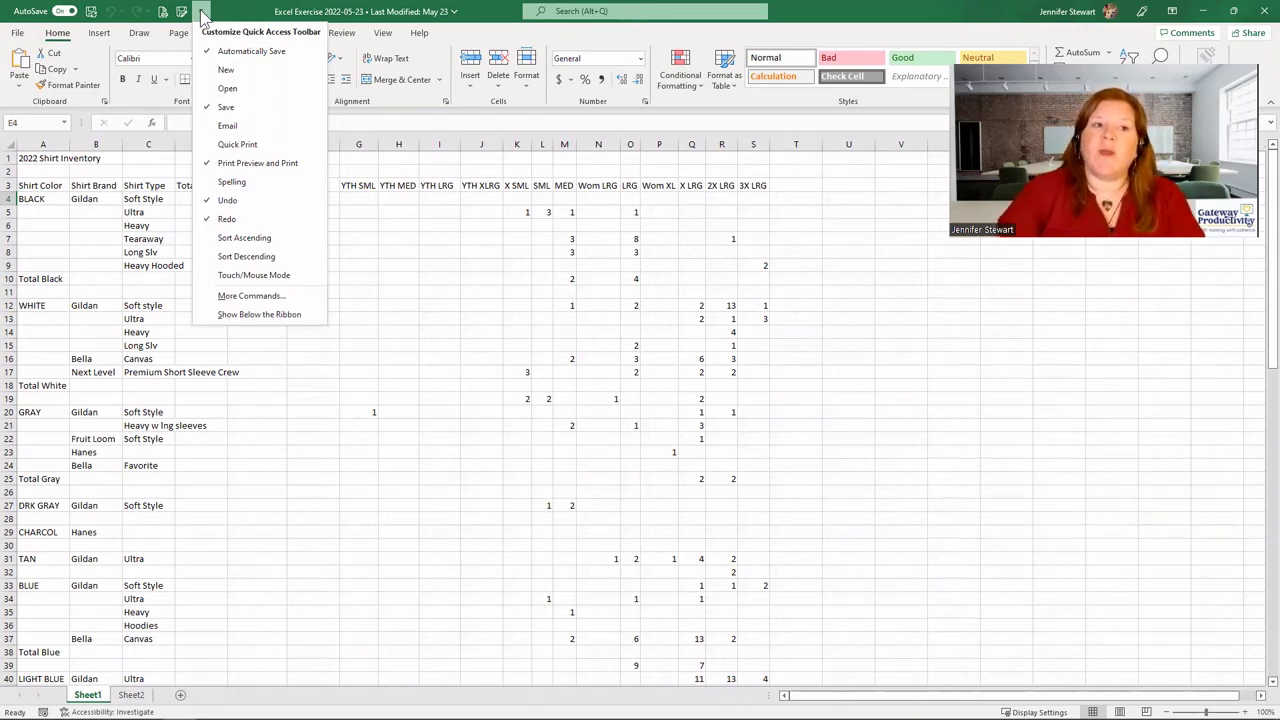
pyautogui.click(129, 16)
pyautogui.rightClick(124, 17)
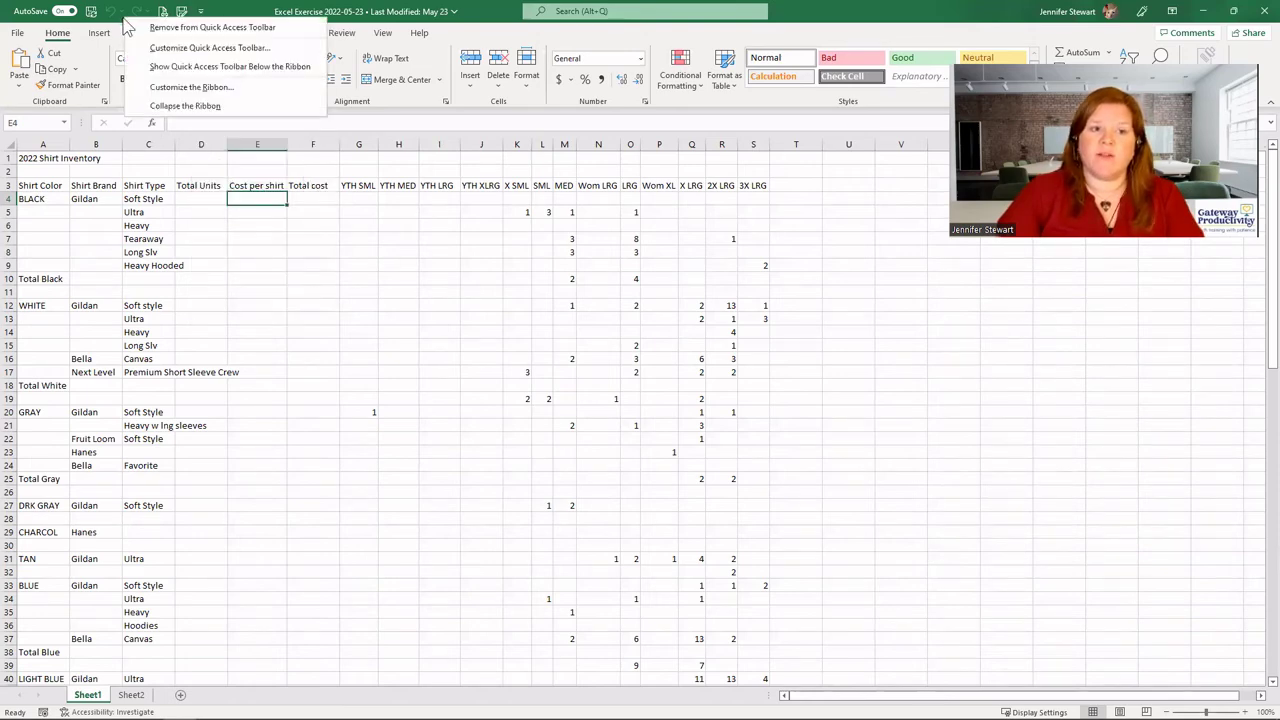
pyautogui.click(201, 13)
pyautogui.click(201, 13)
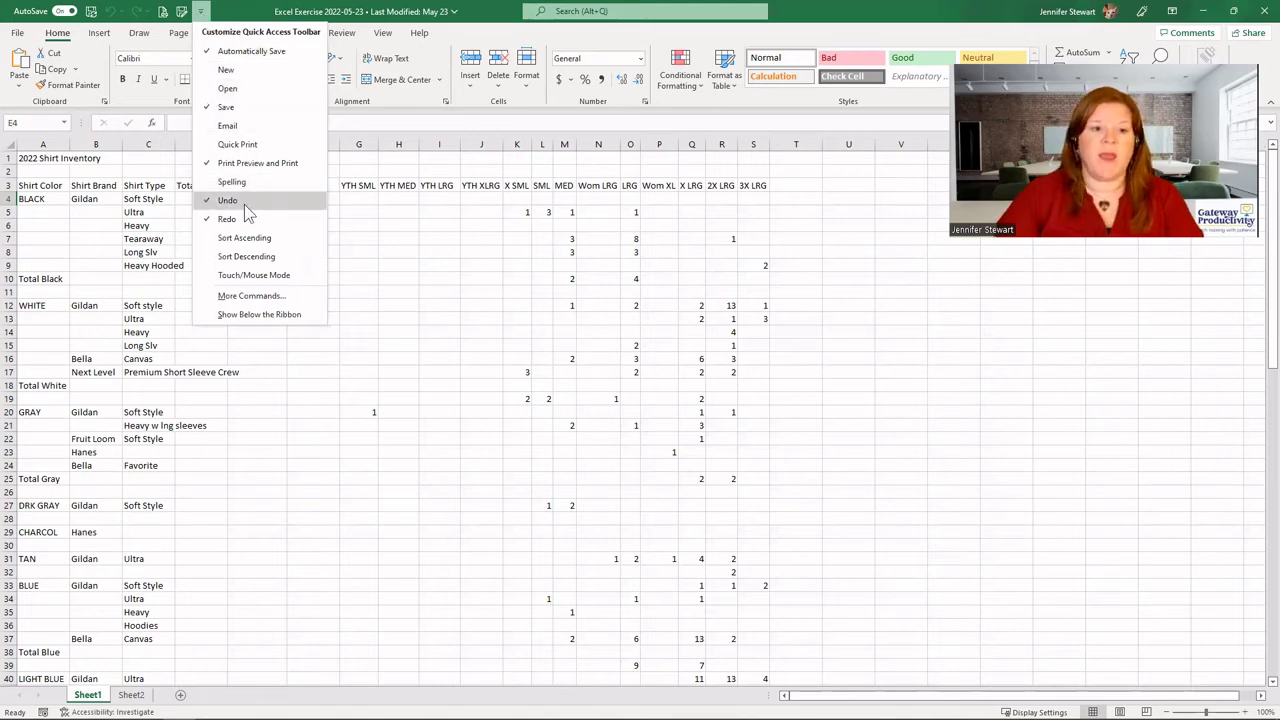
# - In Excel's toolbar settings, review command categories keeping Popular Commands, and check the document scope list
pyautogui.click(265, 296)
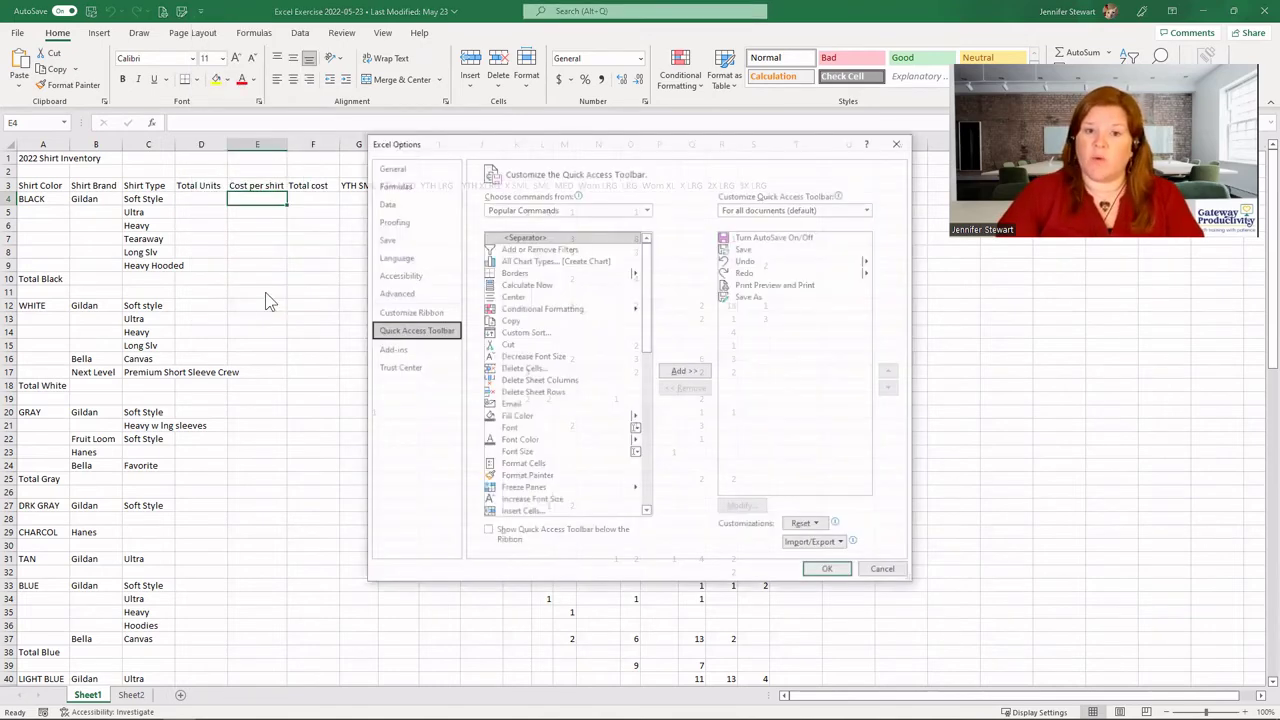
pyautogui.click(647, 210)
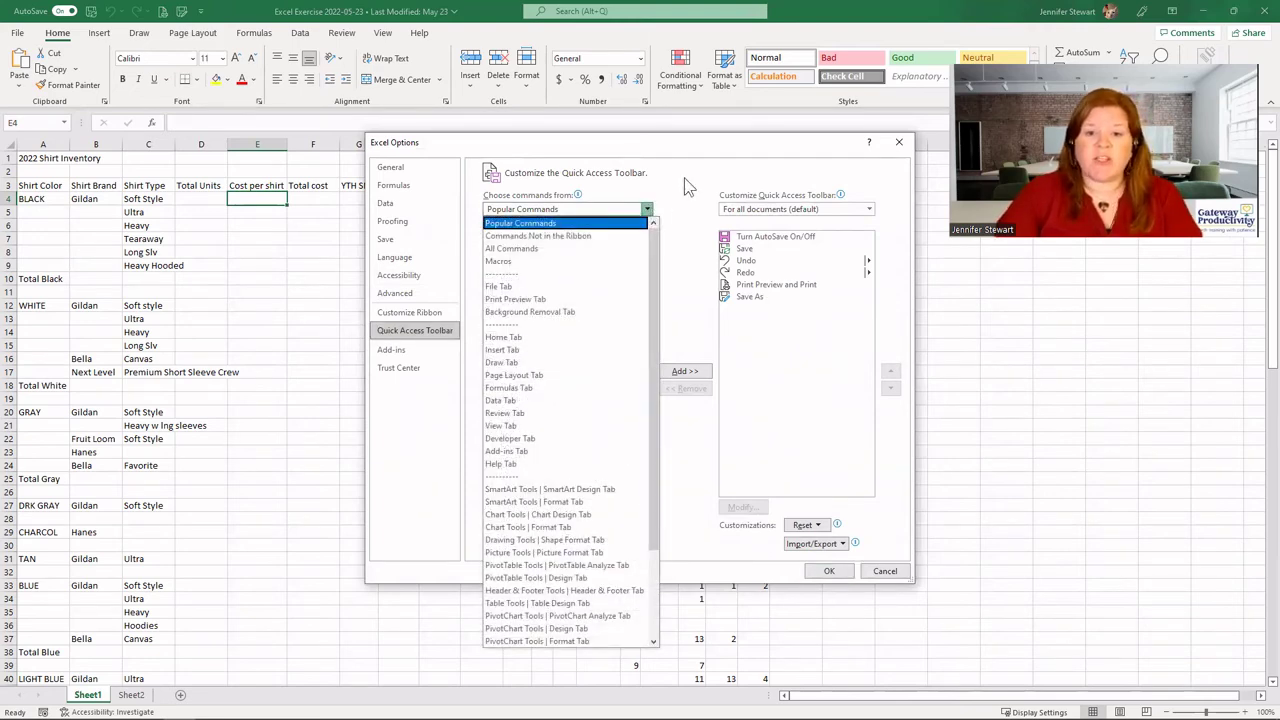
pyautogui.click(686, 187)
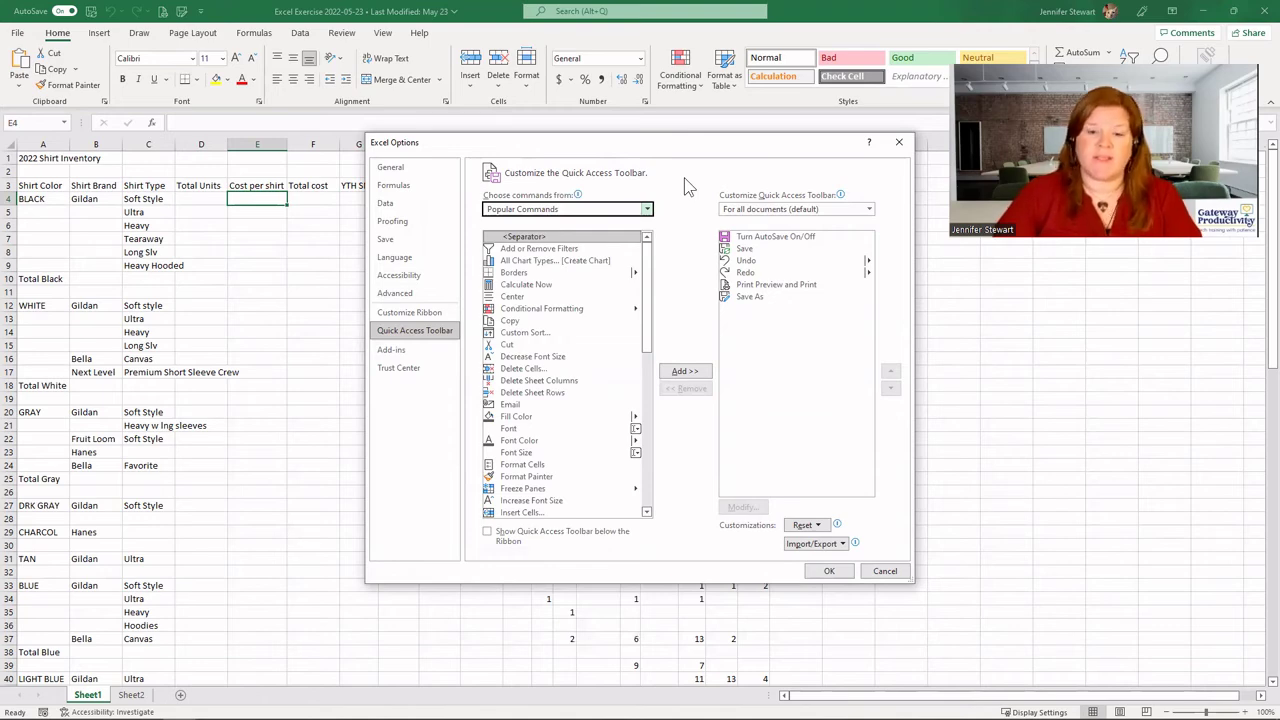
pyautogui.click(745, 209)
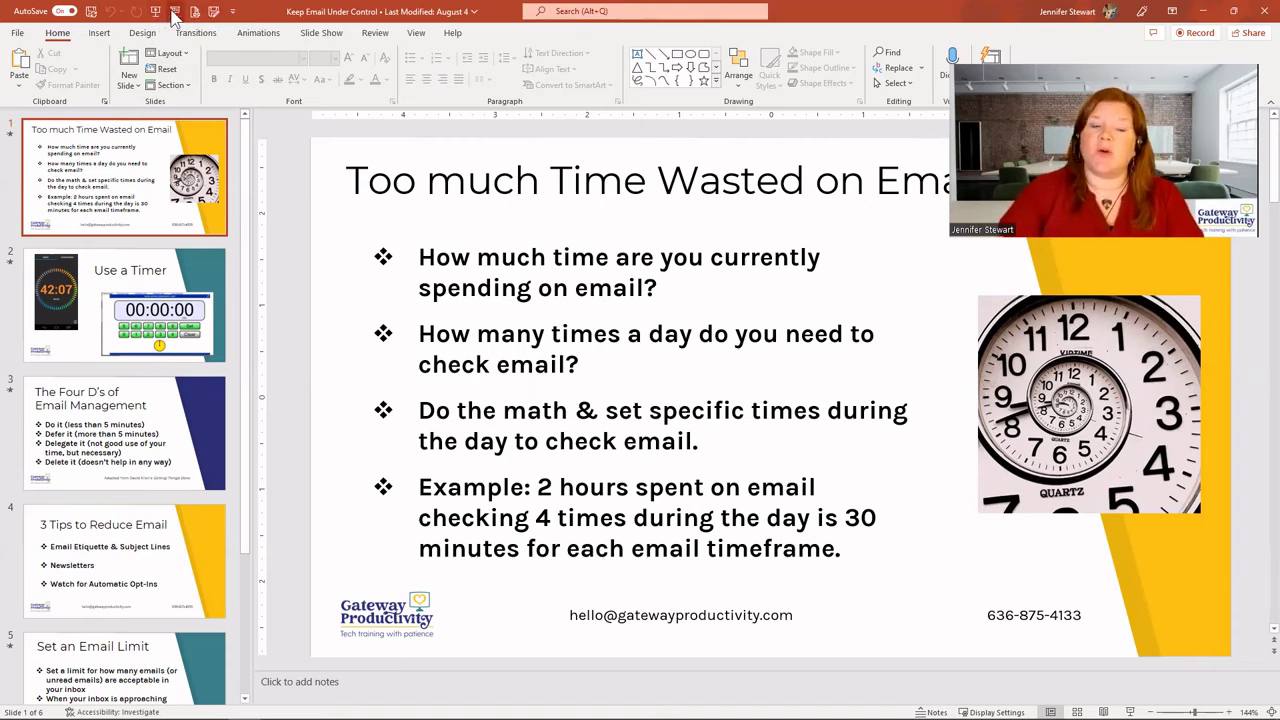
# - Open PowerPoint's full Quick Access Toolbar settings and browse command categories, keeping Popular Commands
pyautogui.click(232, 12)
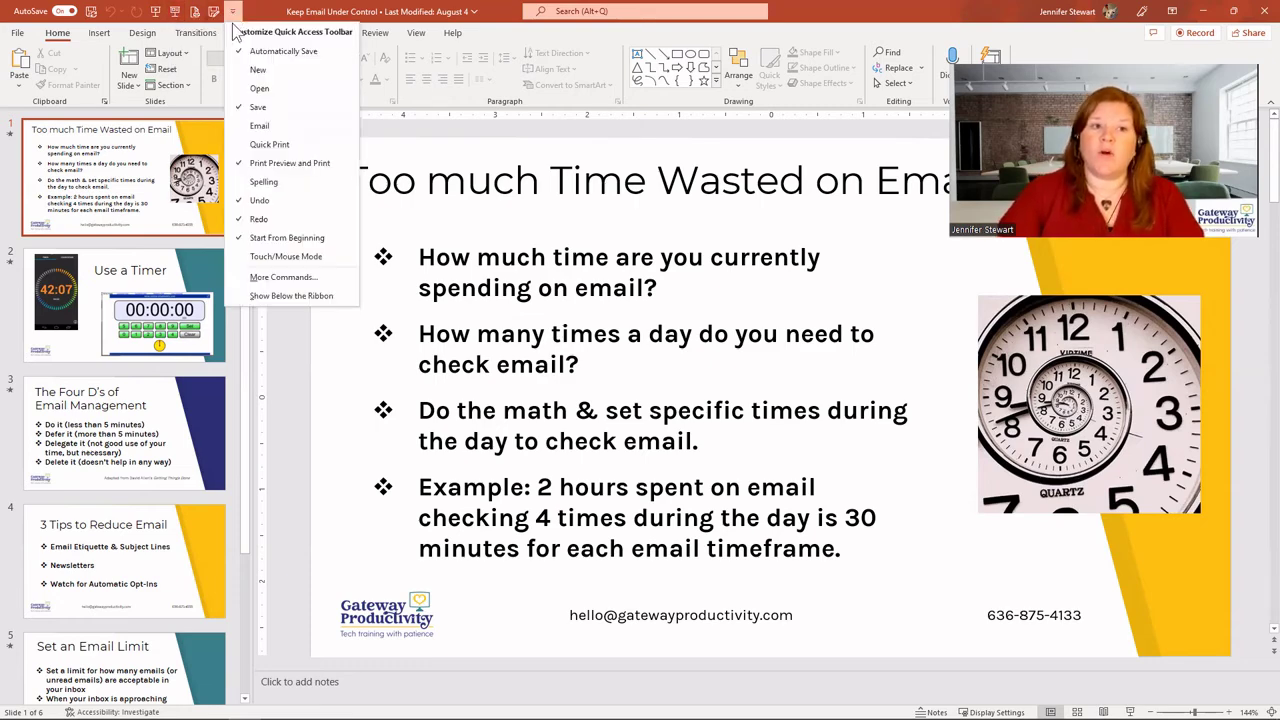
pyautogui.click(298, 281)
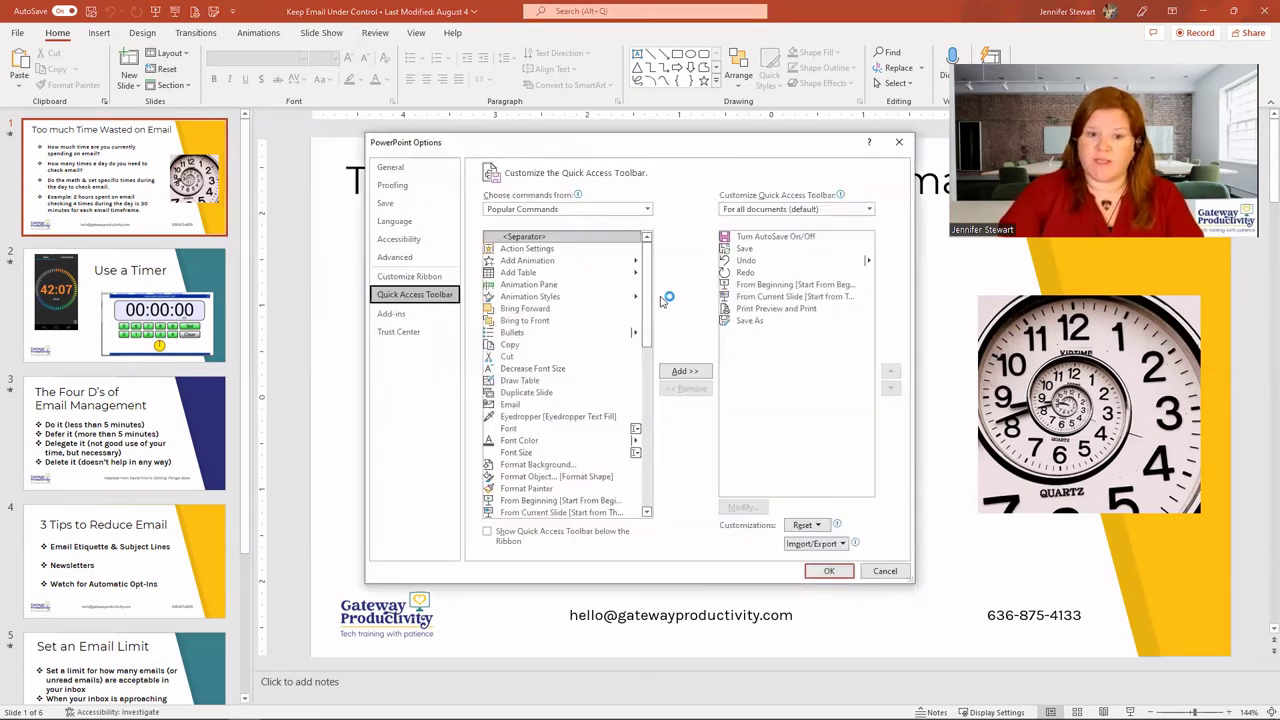
pyautogui.click(647, 211)
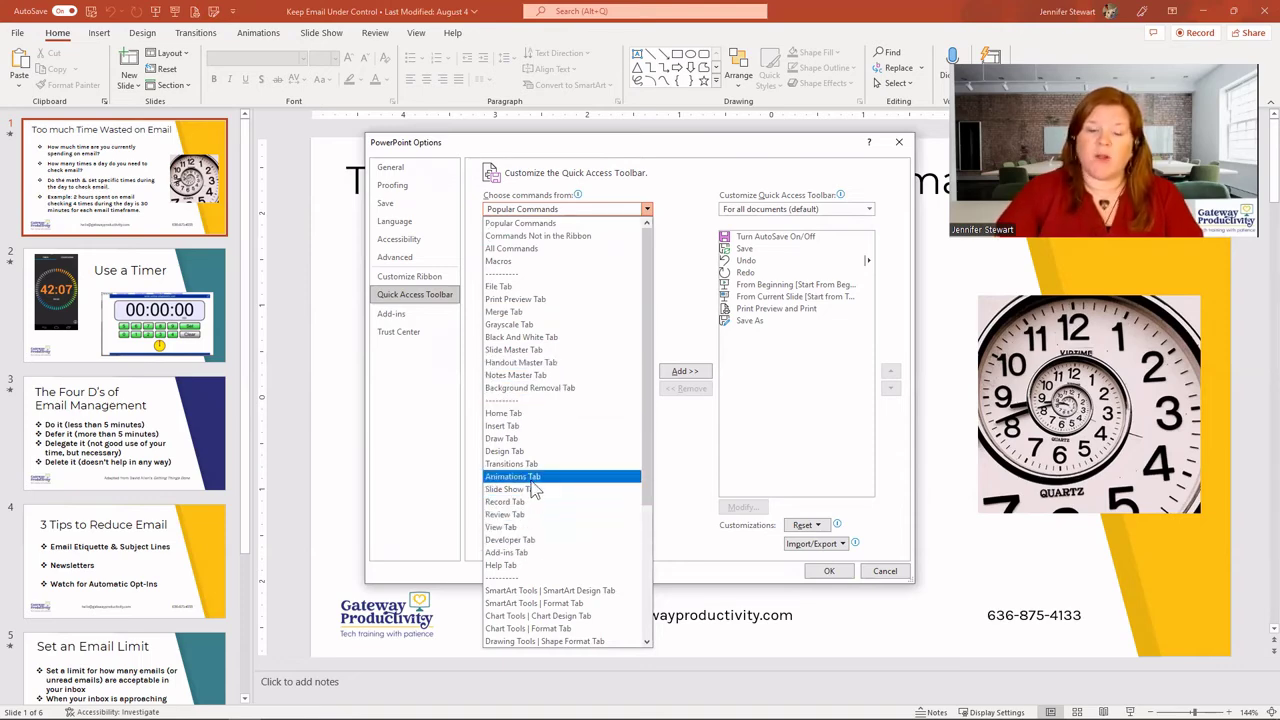
pyautogui.click(697, 273)
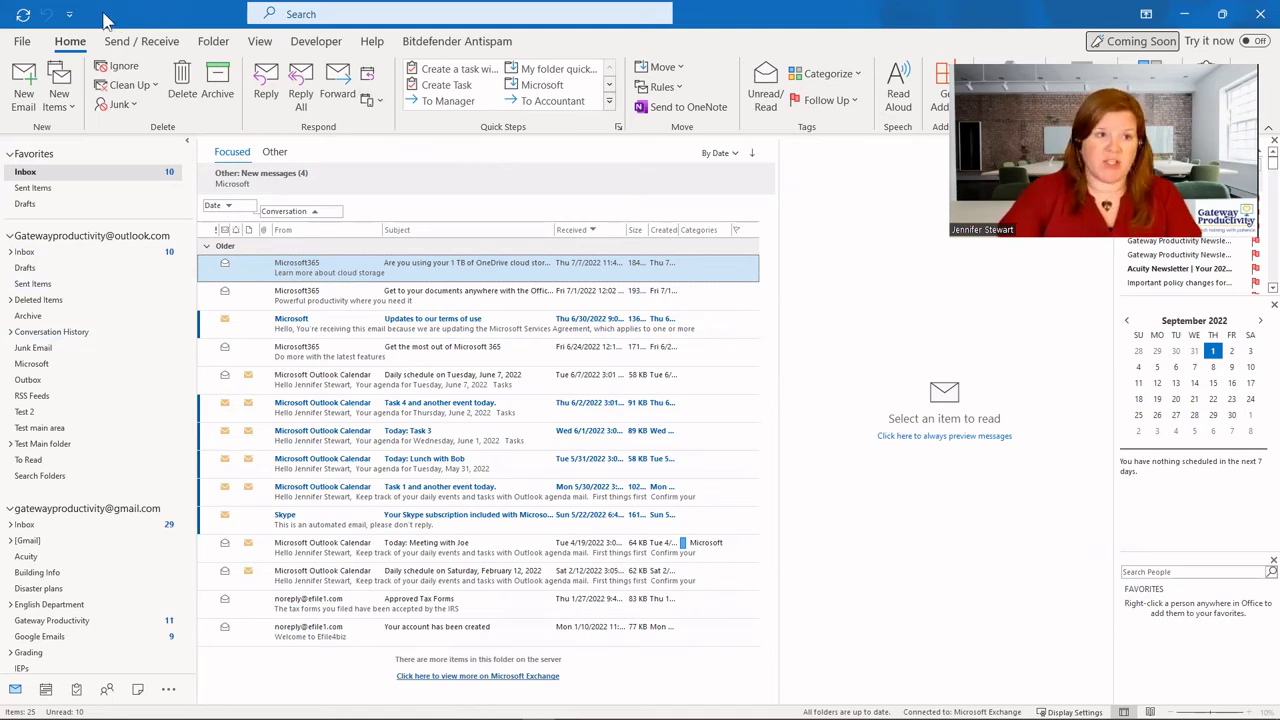
# - Add Reply, Forward and Delete to Outlook's Quick Access Toolbar
pyautogui.click(70, 17)
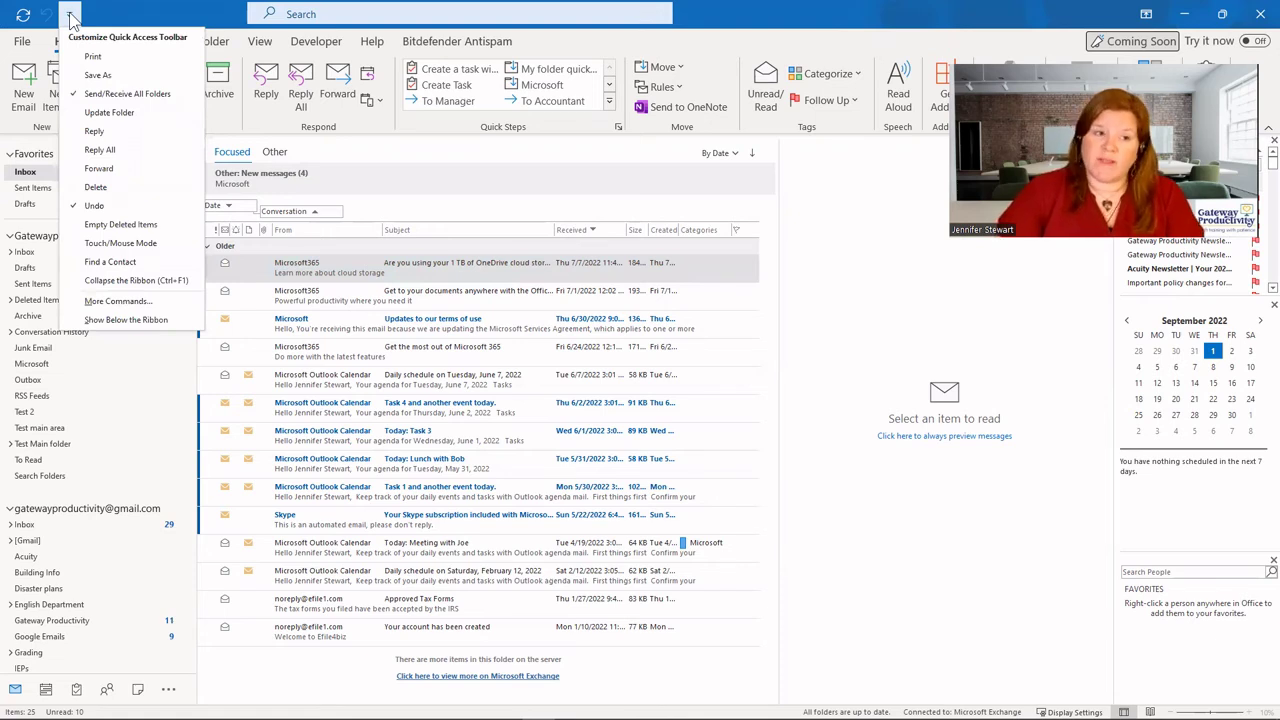
pyautogui.click(104, 132)
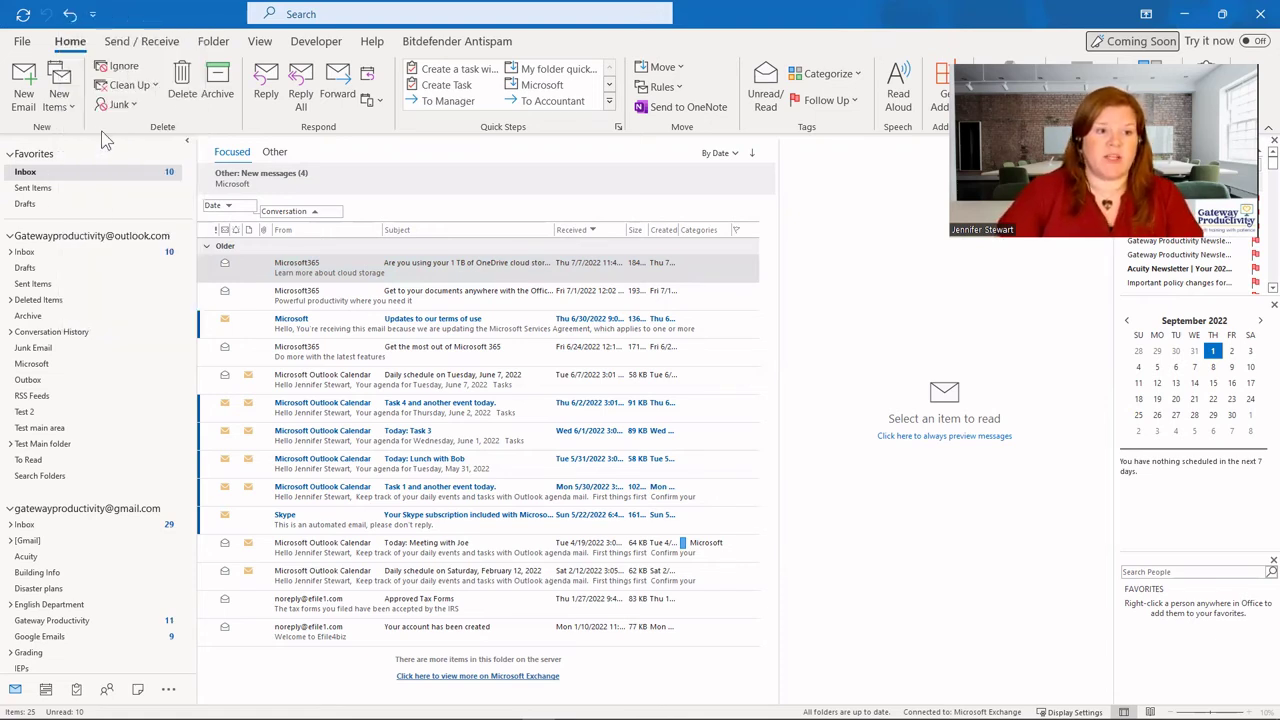
pyautogui.click(92, 14)
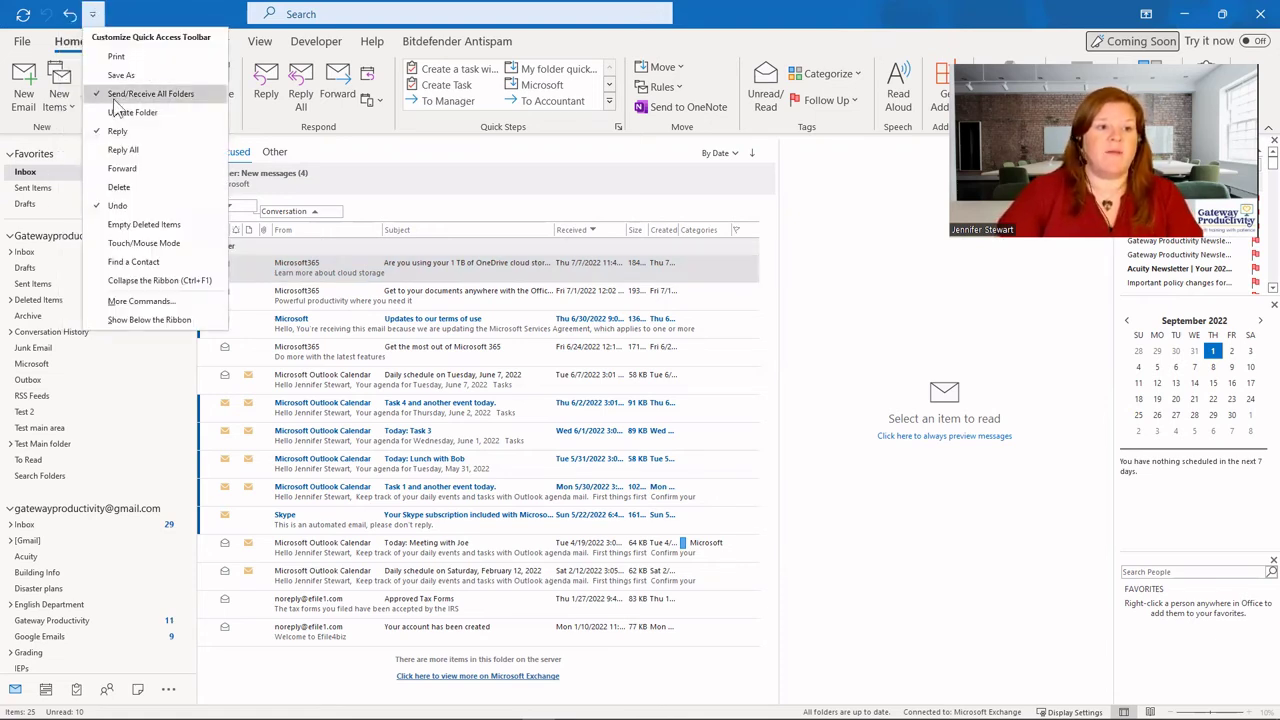
pyautogui.click(122, 169)
pyautogui.click(119, 13)
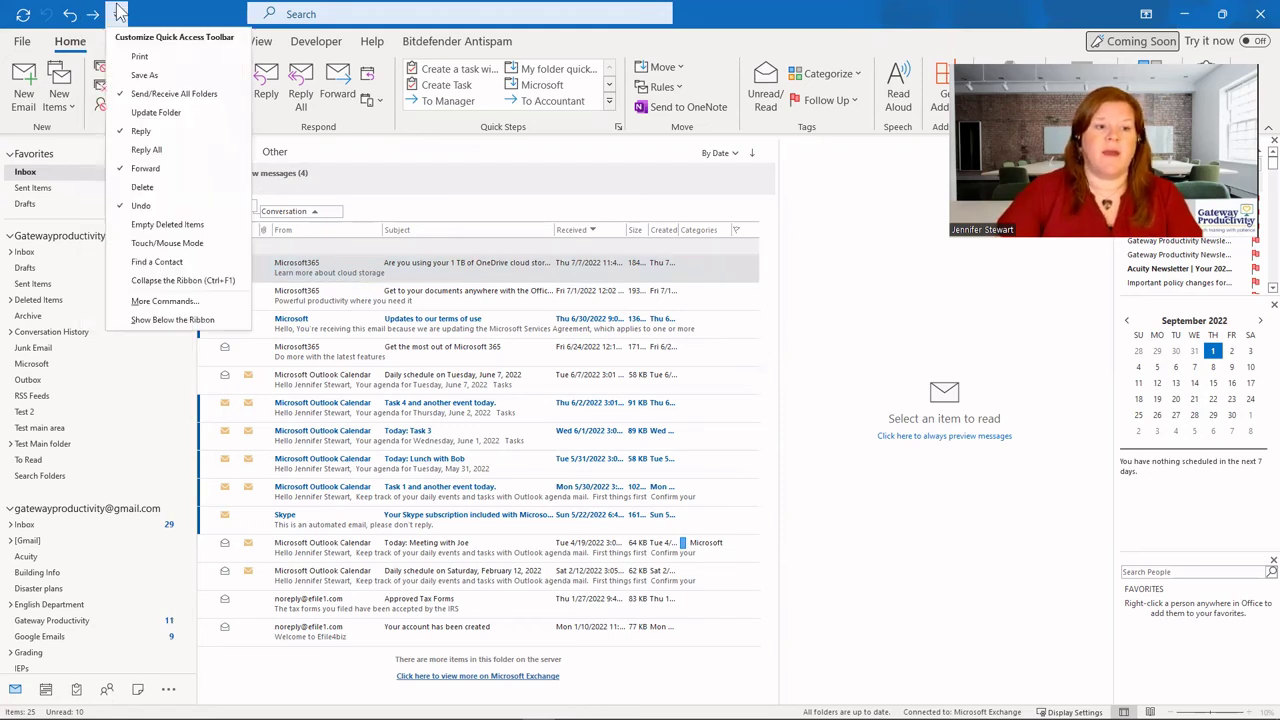
pyautogui.click(142, 187)
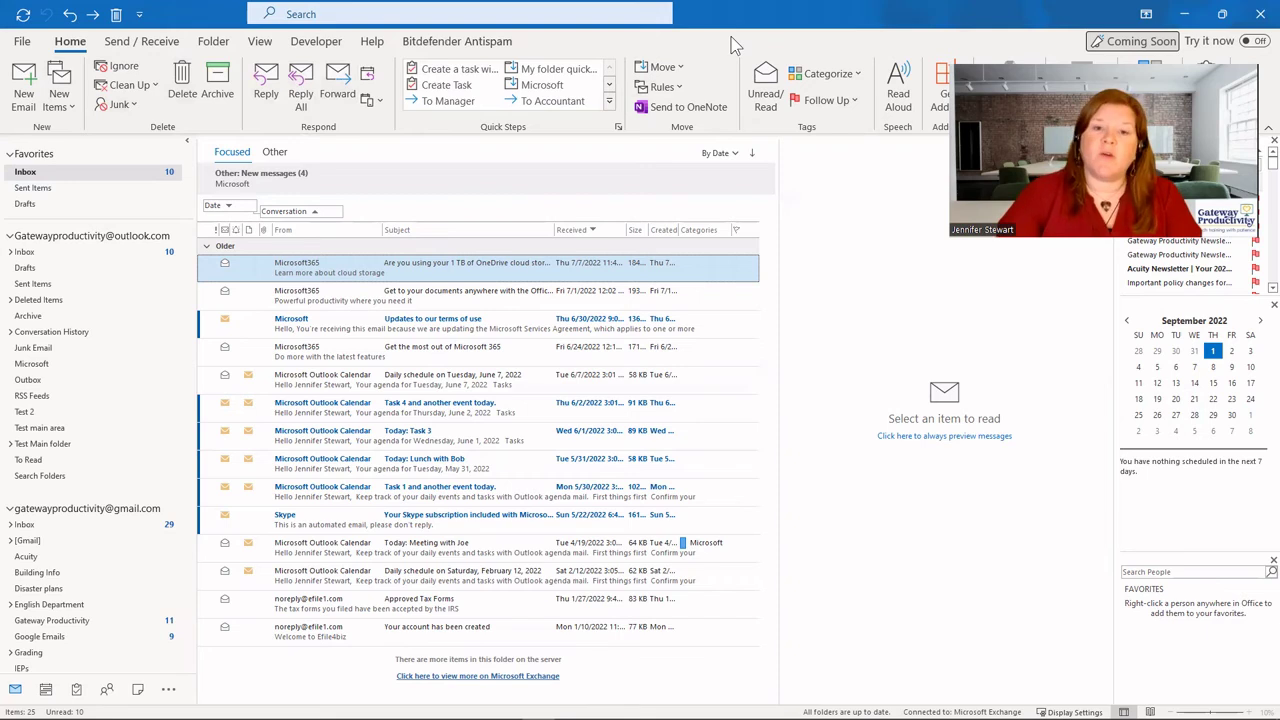
pyautogui.rightClick(608, 43)
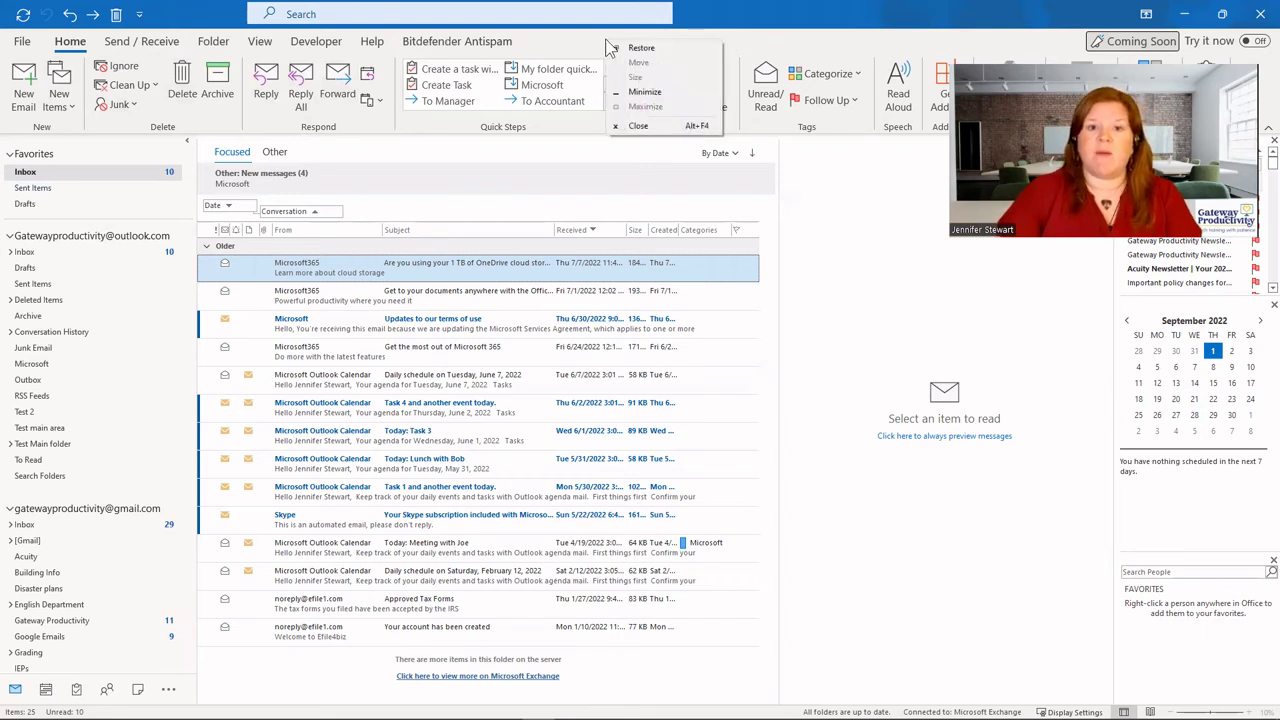
pyautogui.rightClick(394, 48)
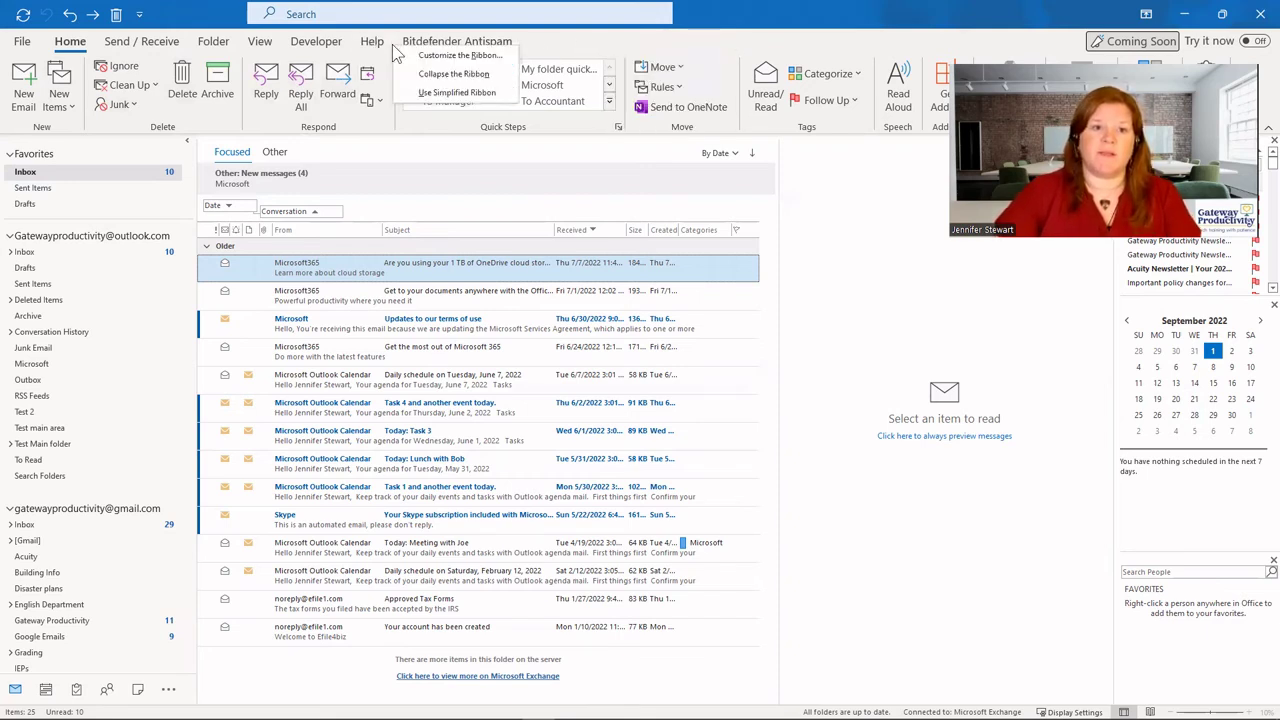
pyautogui.click(436, 74)
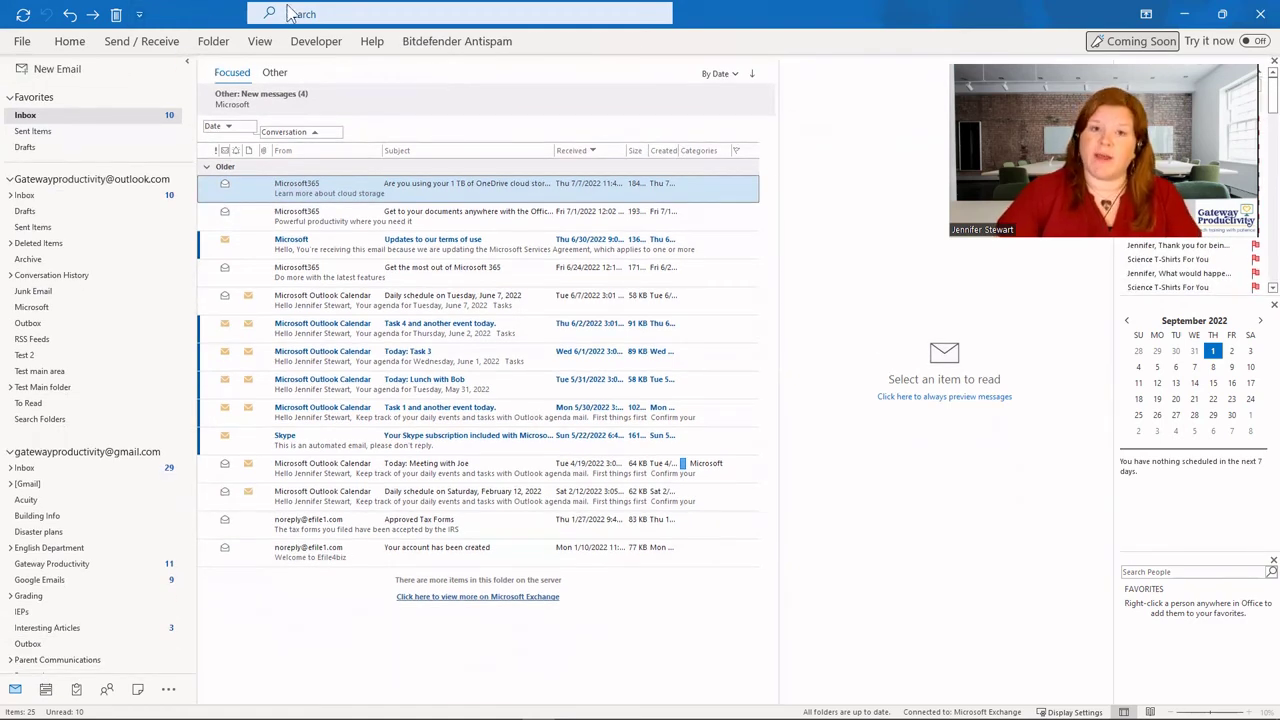
pyautogui.rightClick(389, 50)
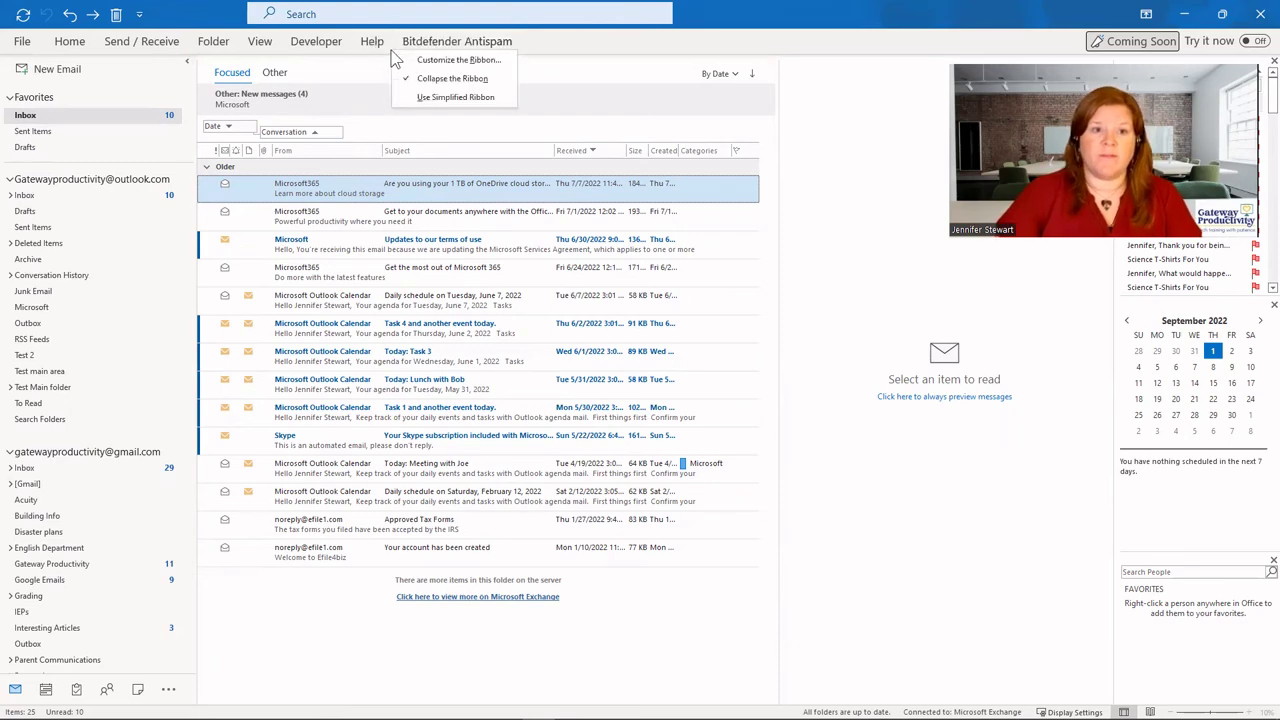
pyautogui.click(445, 78)
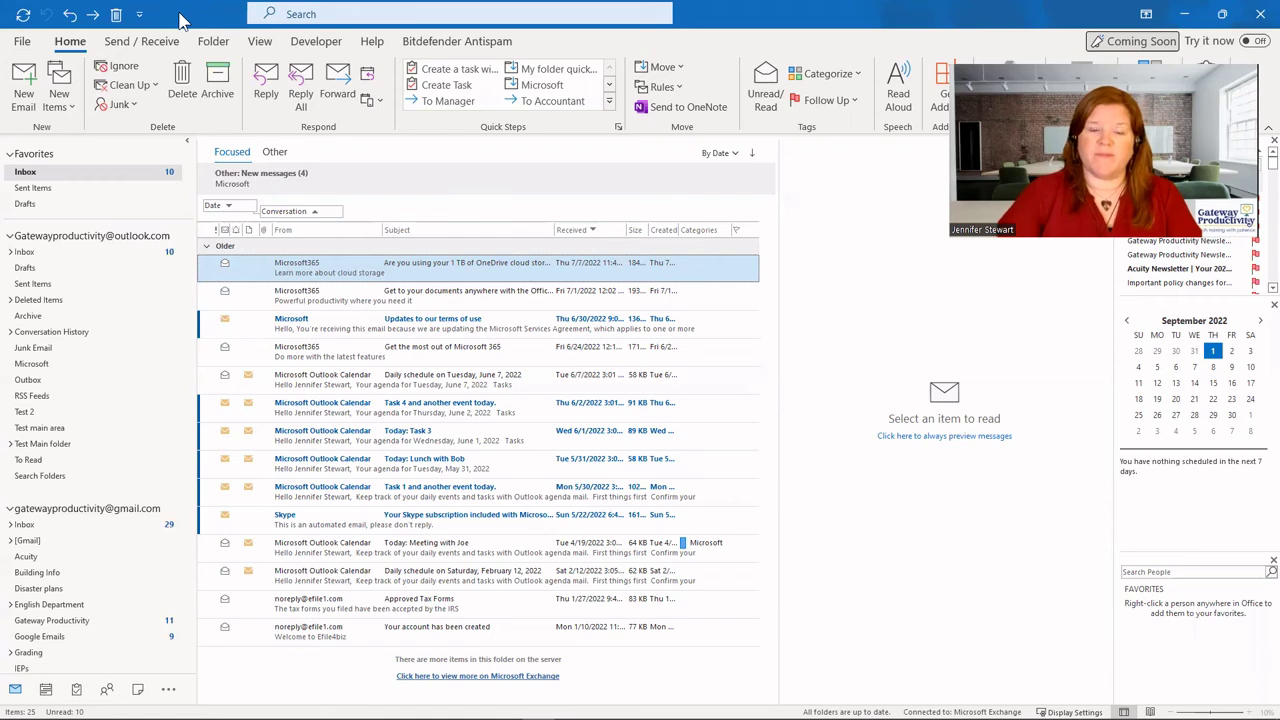
# - Open Outlook's More Commands settings for the Quick Access Toolbar, keeping Popular Commands as the command source
pyautogui.click(139, 14)
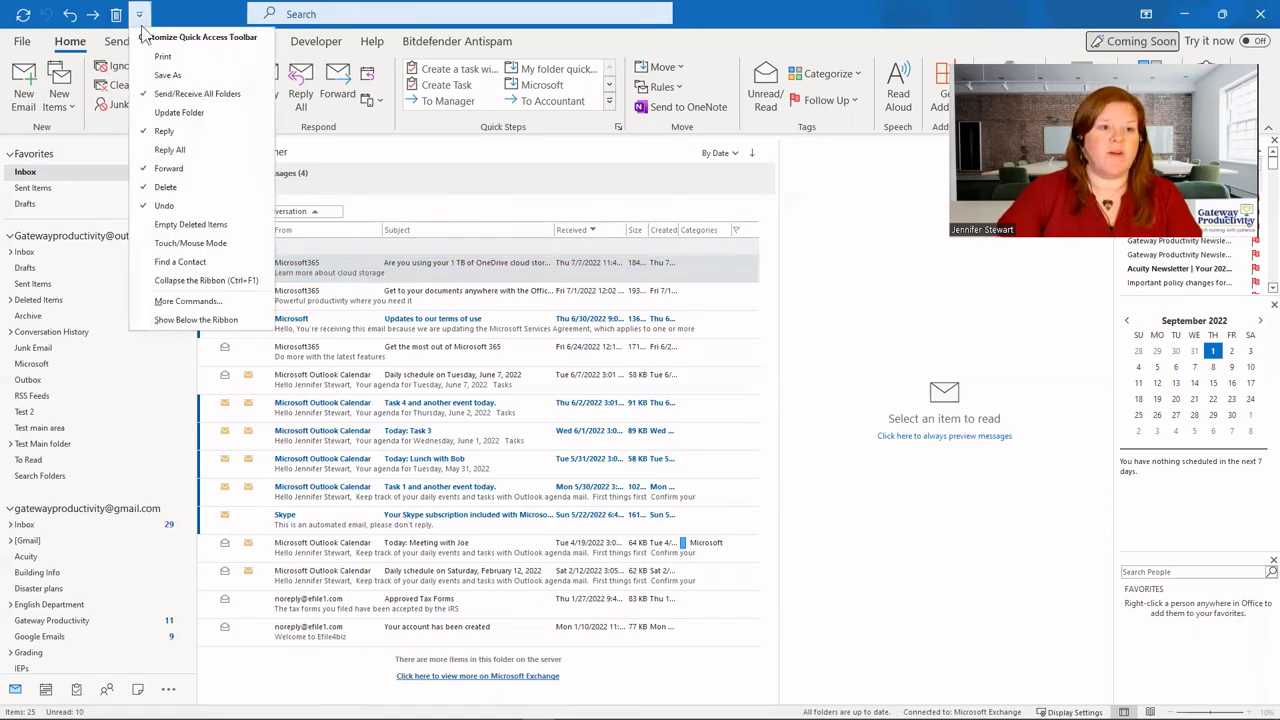
pyautogui.click(172, 301)
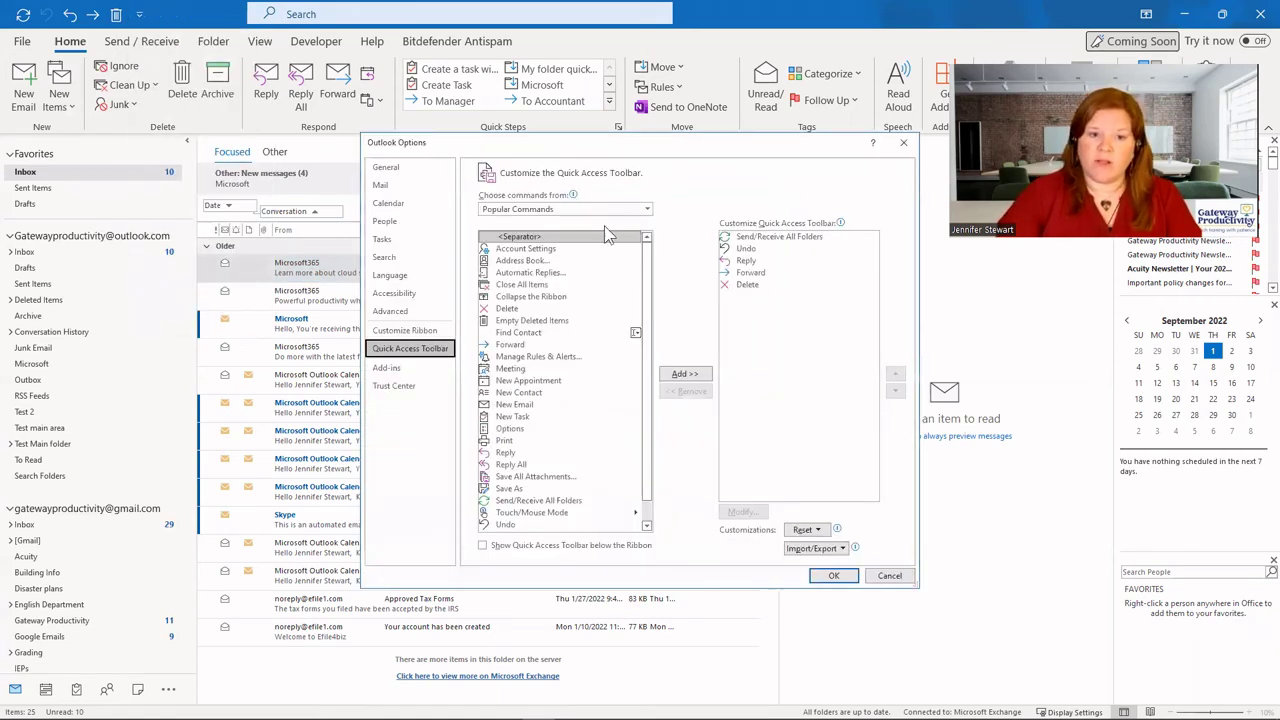
pyautogui.click(647, 210)
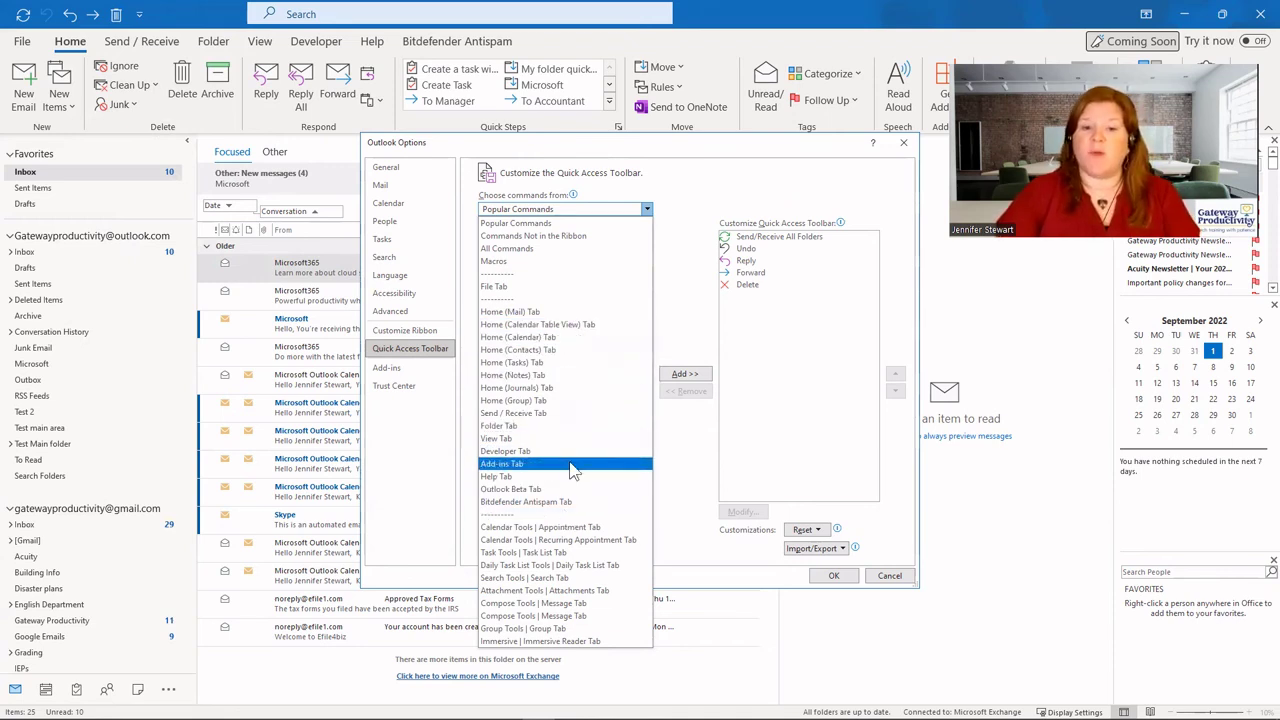
pyautogui.click(681, 177)
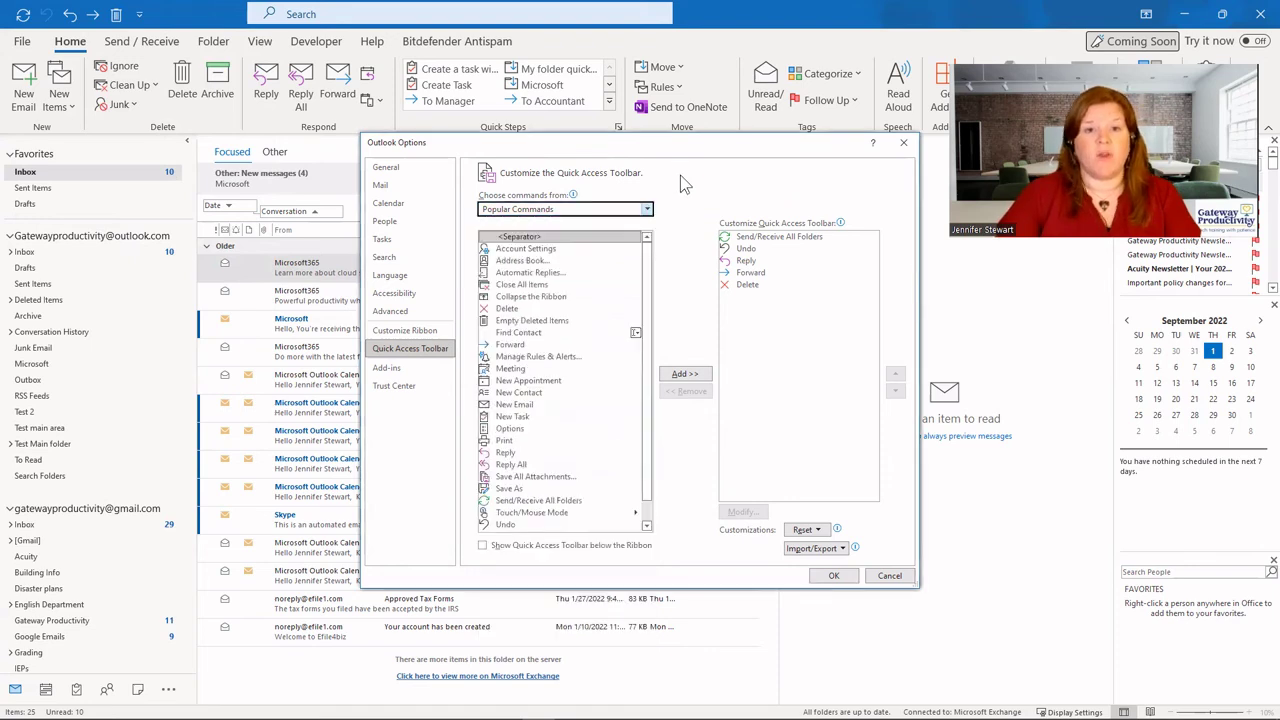